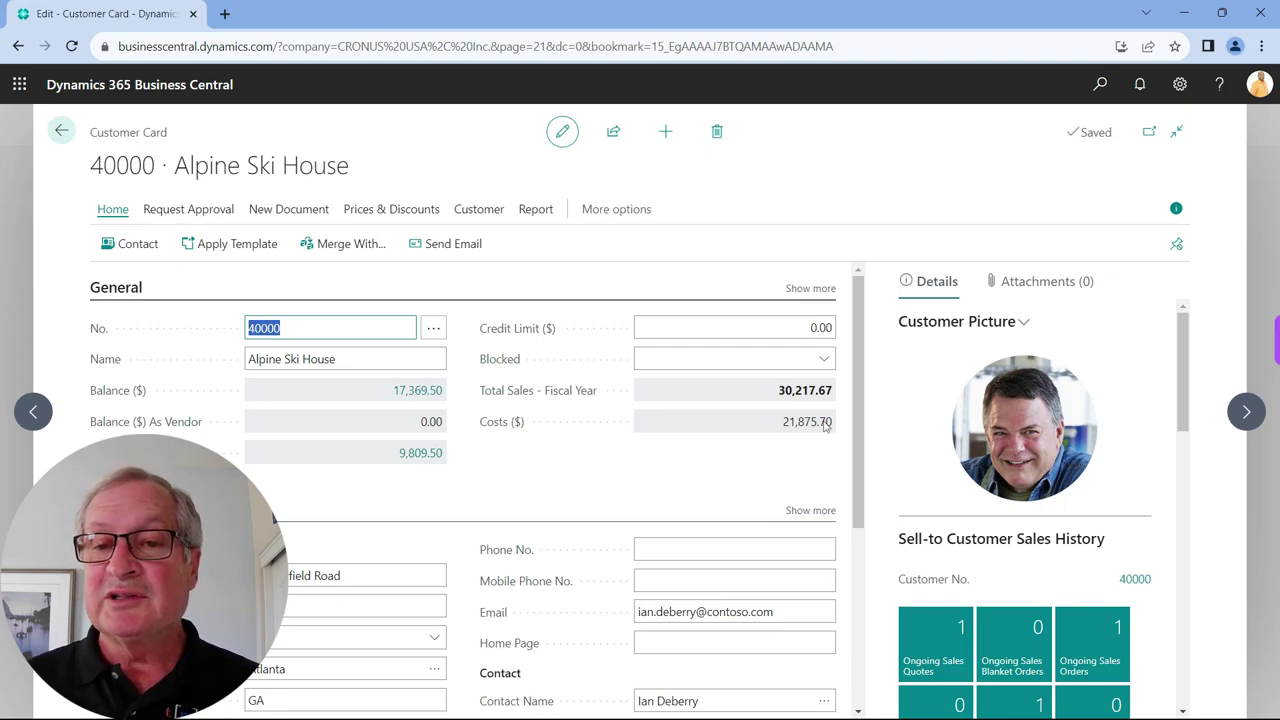
# - Change Alpine Ski House's credit limit to 50,000 so the change goes for approval
pyautogui.click(809, 328)
pyautogui.write('50000')
pyautogui.press('Tab')
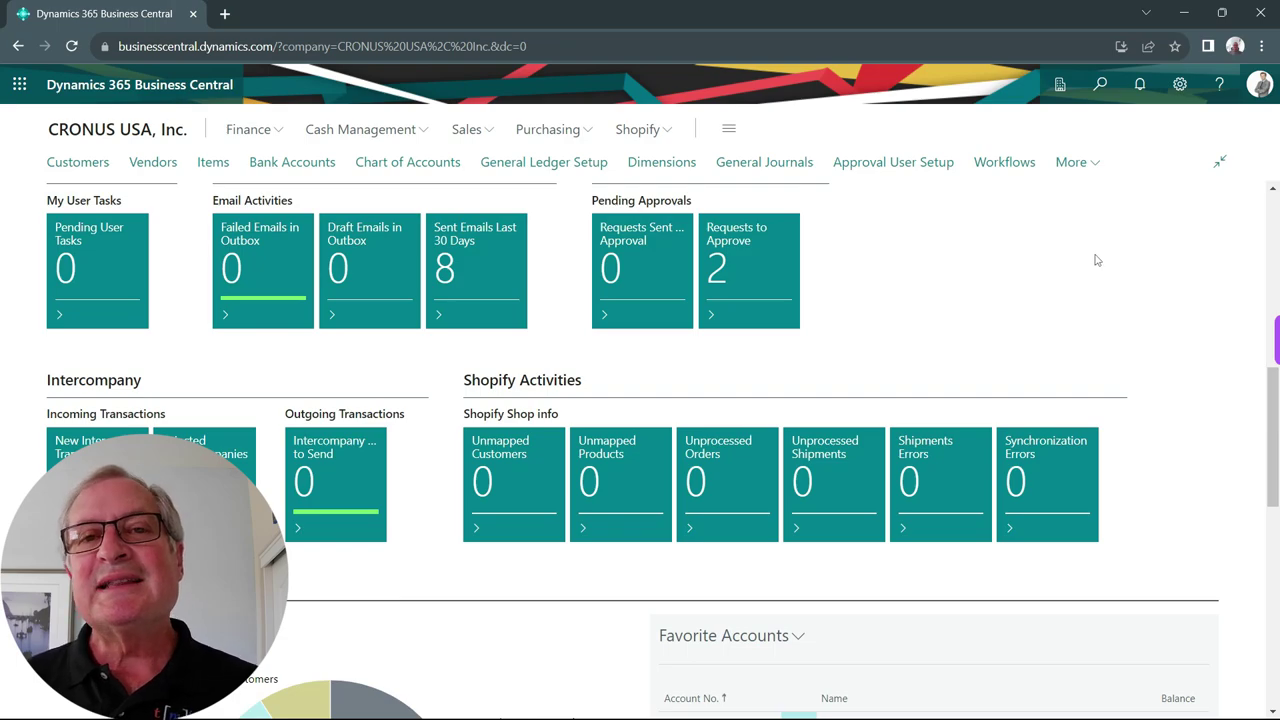
# - Approve the pending Customer Card credit limit change request
pyautogui.click(748, 275)
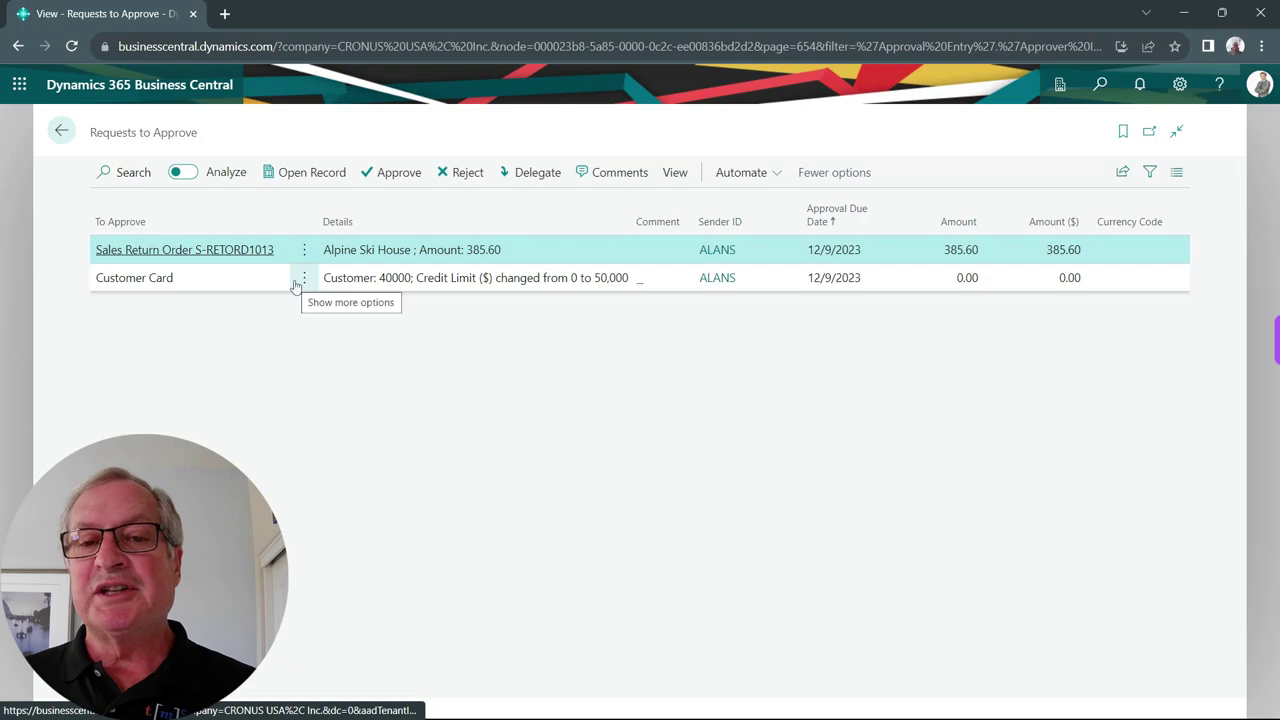
pyautogui.click(265, 284)
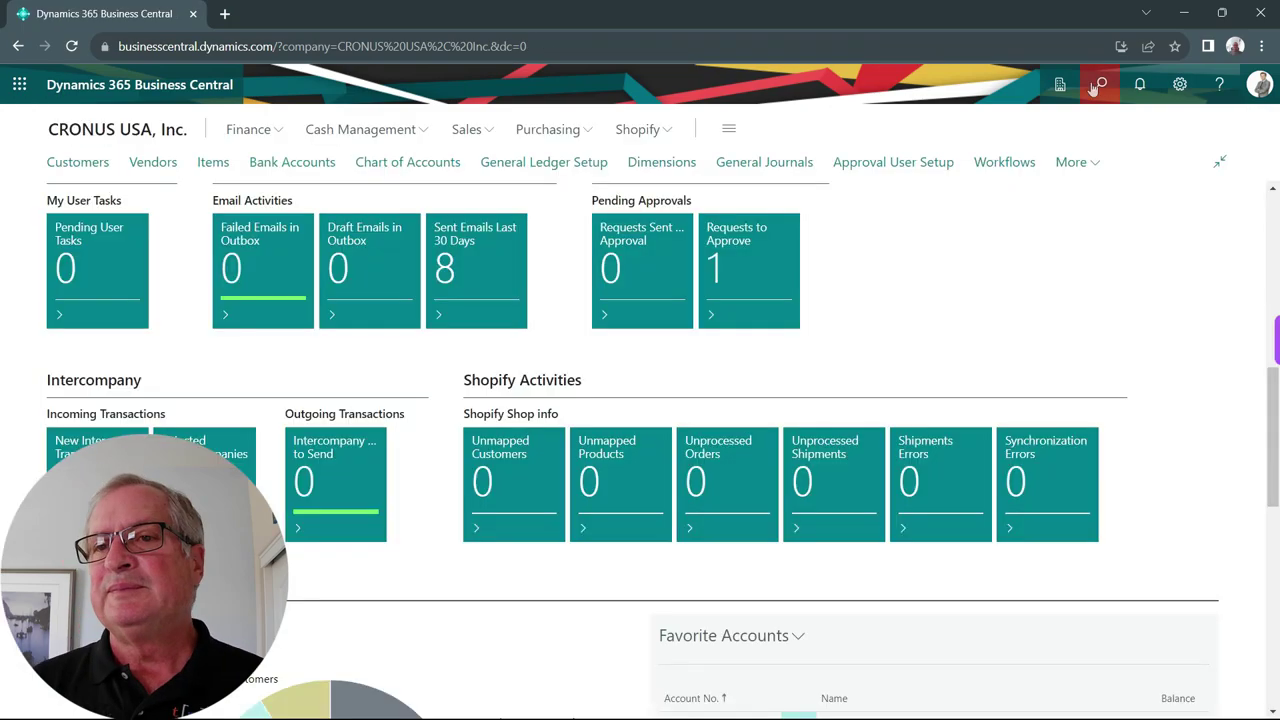
pyautogui.click(1100, 84)
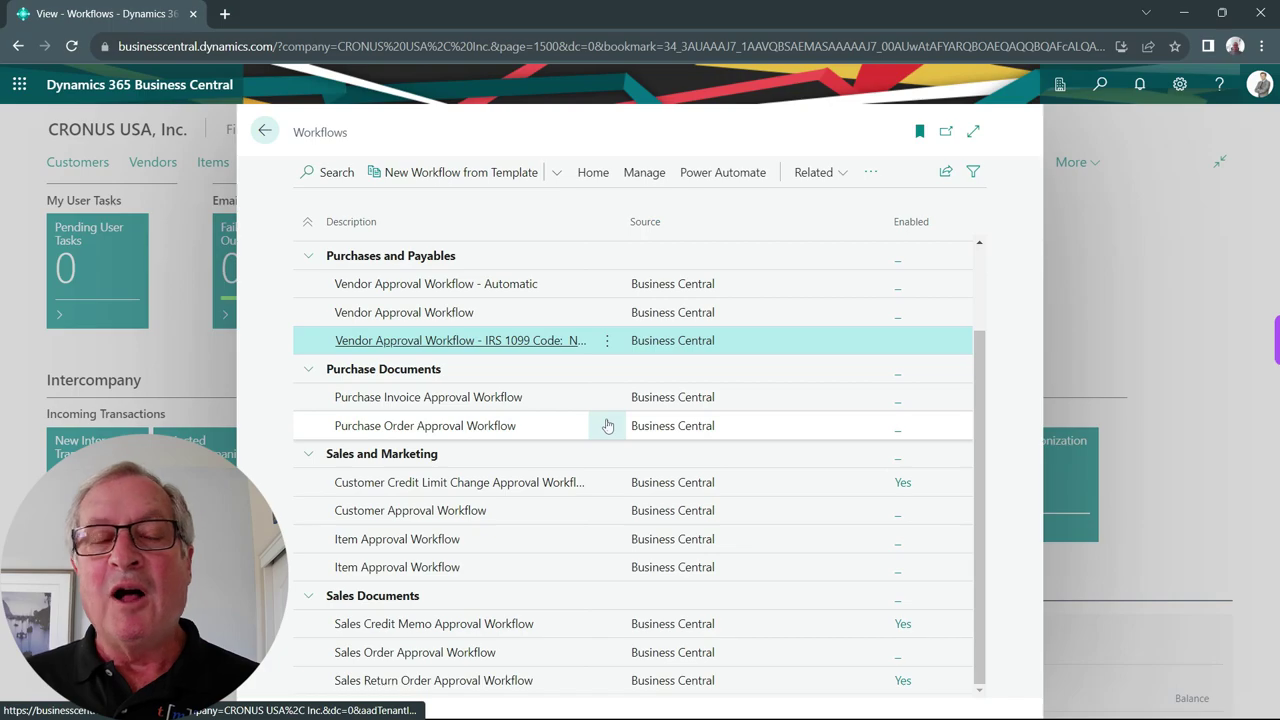
# - Review the responses of the Customer Credit Limit Change Approval Workflow's record-changed step
pyautogui.click(527, 484)
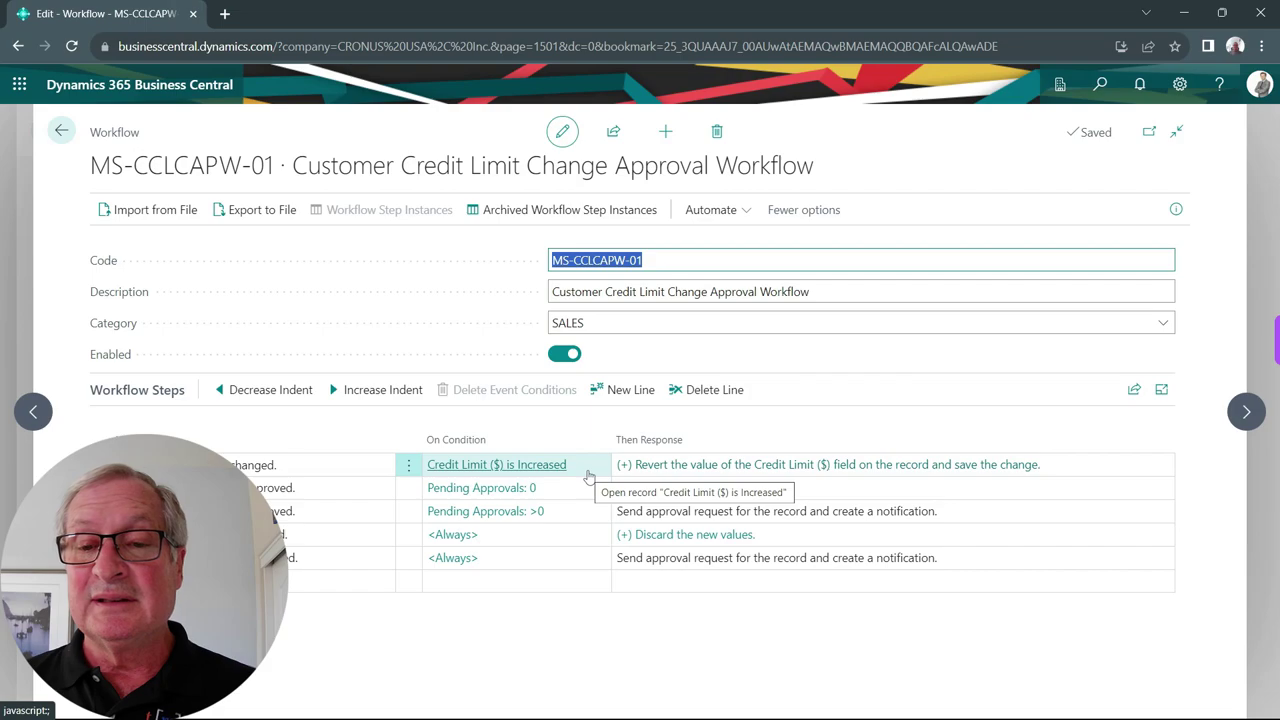
pyautogui.click(723, 465)
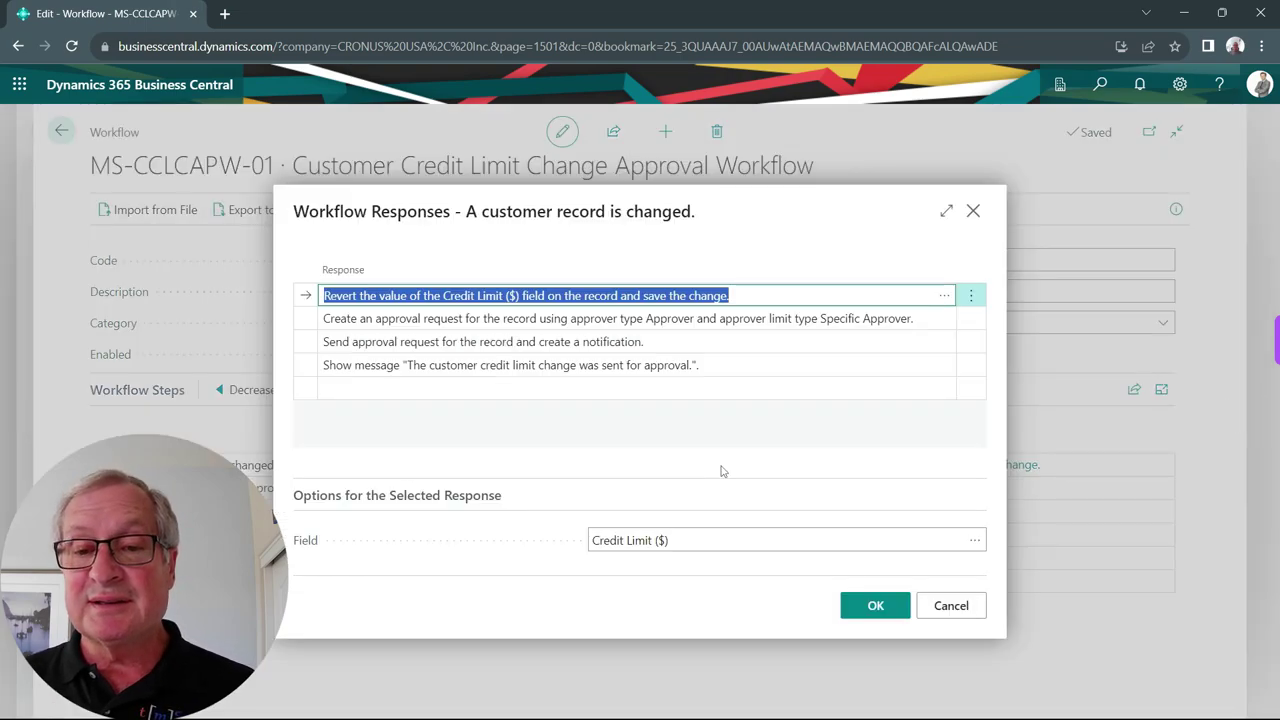
pyautogui.press('Down')
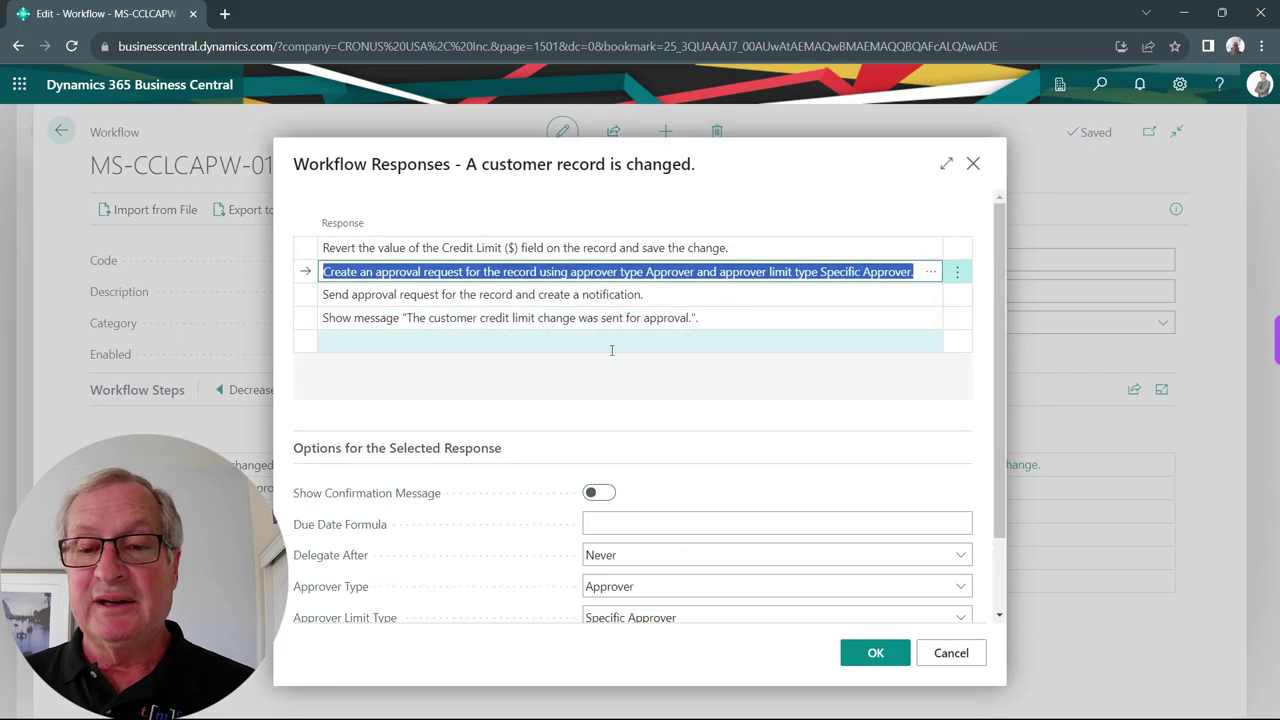
pyautogui.scroll(-2, 745, 517)
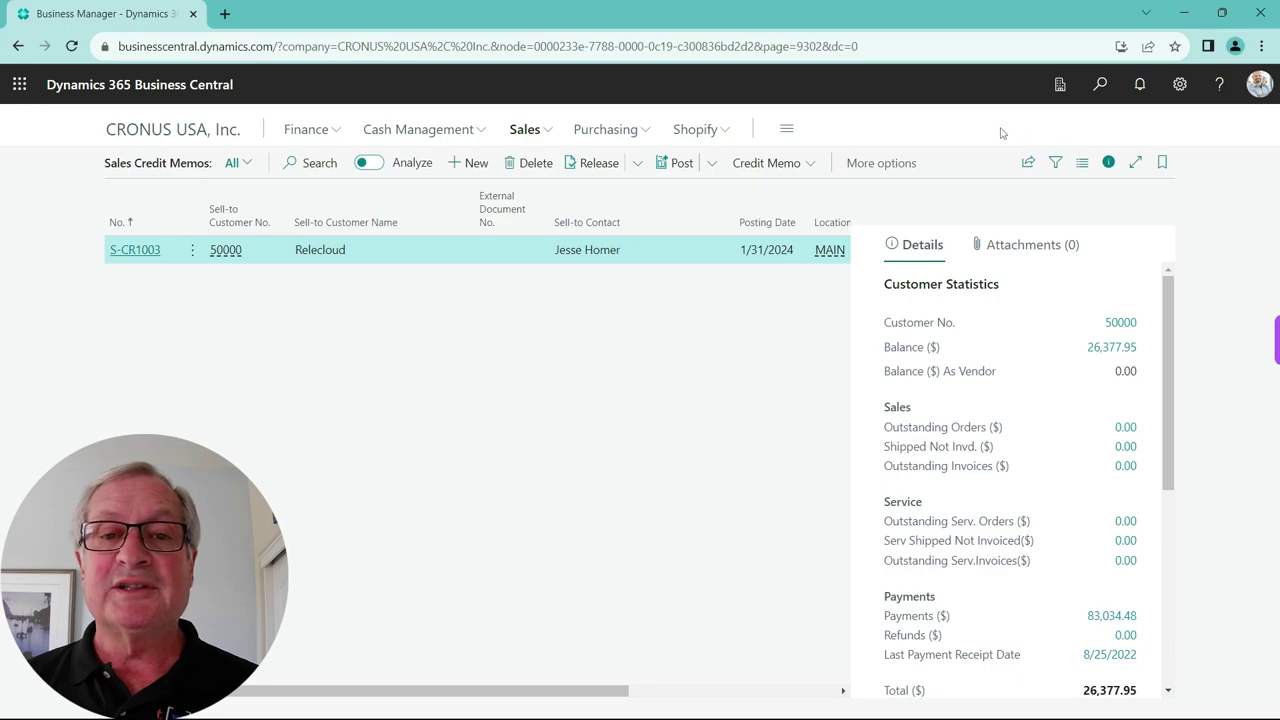
# - Create a new sales credit memo for Trey Research with a G/L account 40300 Sales Discounts line
pyautogui.click(466, 163)
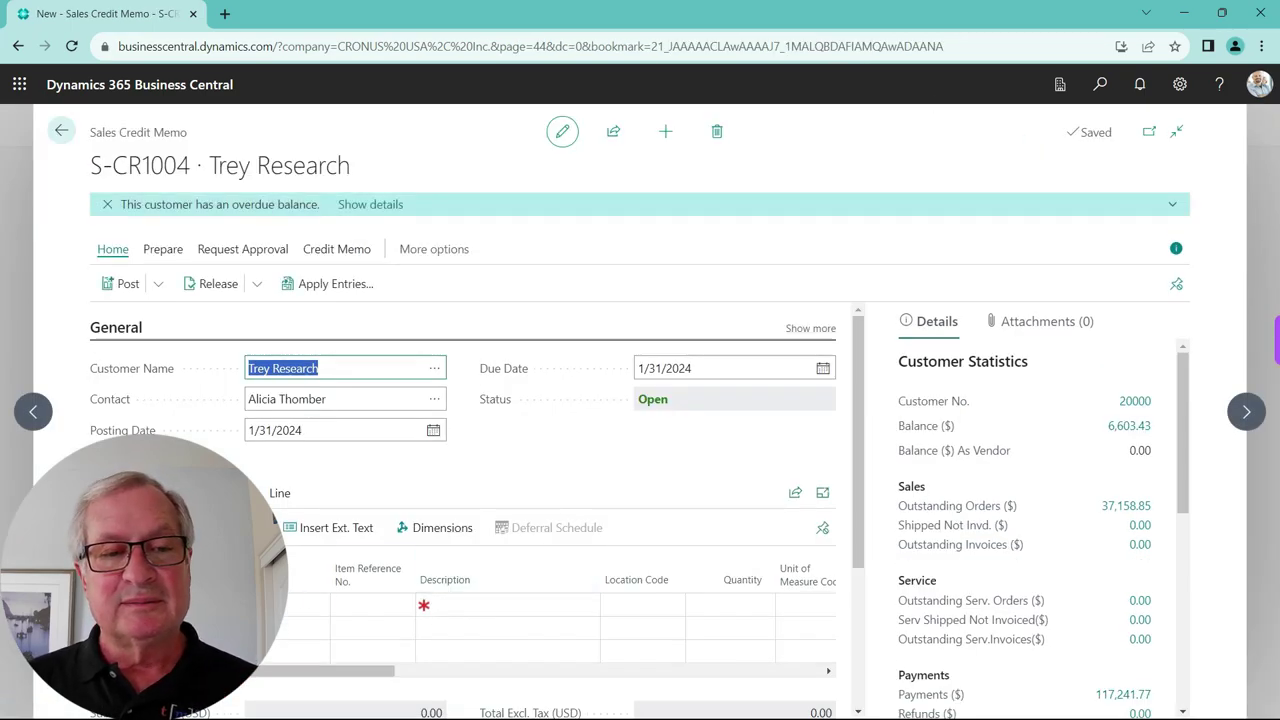
pyautogui.click(380, 509)
pyautogui.click(310, 604)
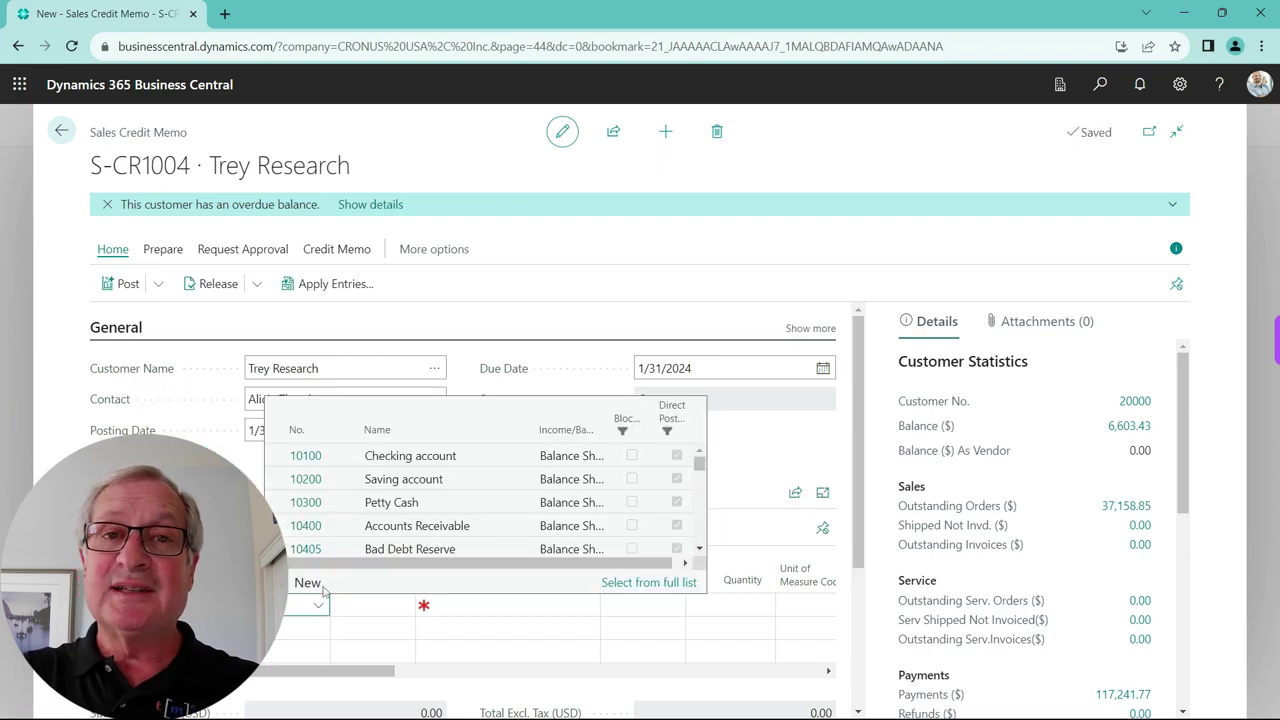
pyautogui.write('40300')
pyautogui.press('Return')
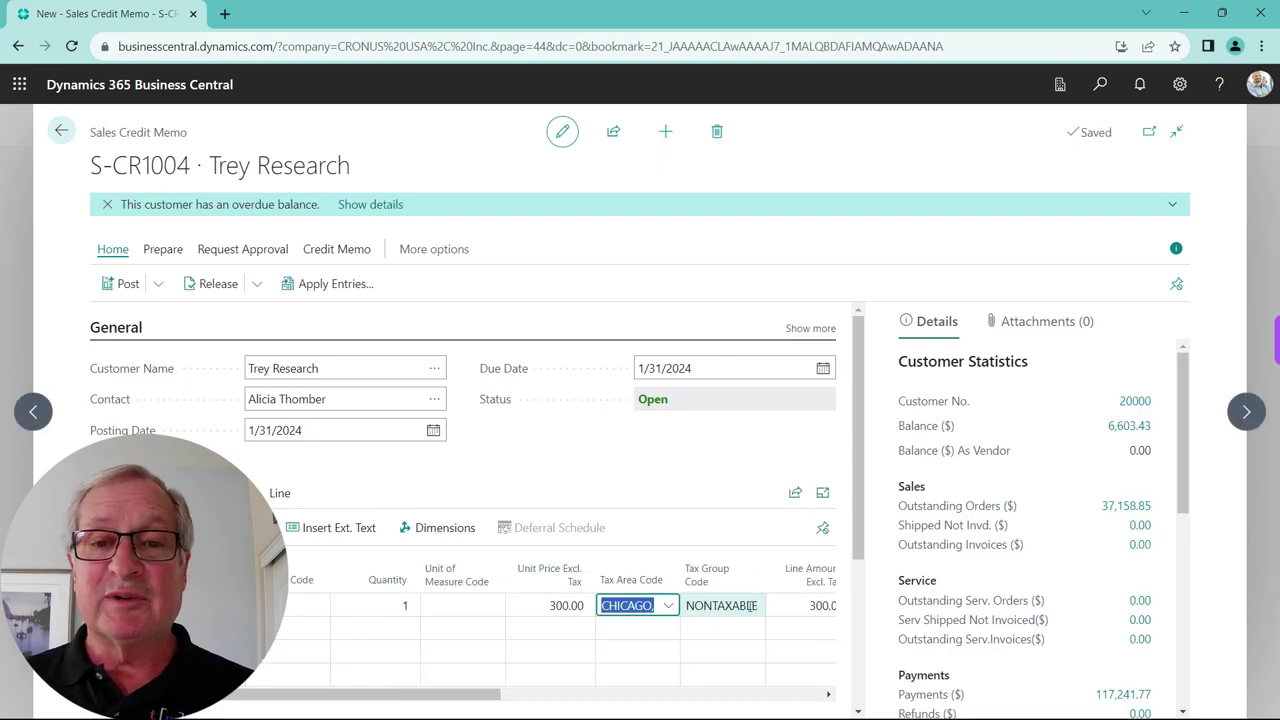
pyautogui.click(588, 512)
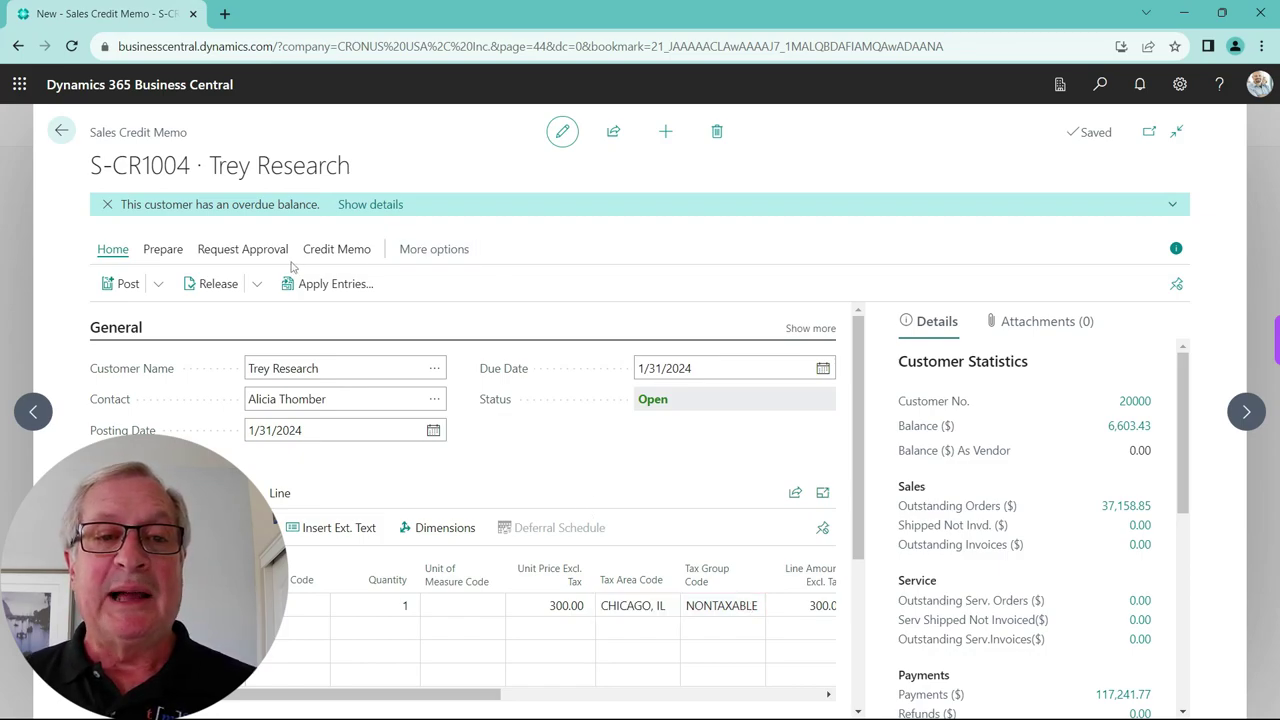
# - Send credit memo S-CR1004 for approval and view its approval entries
pyautogui.click(255, 256)
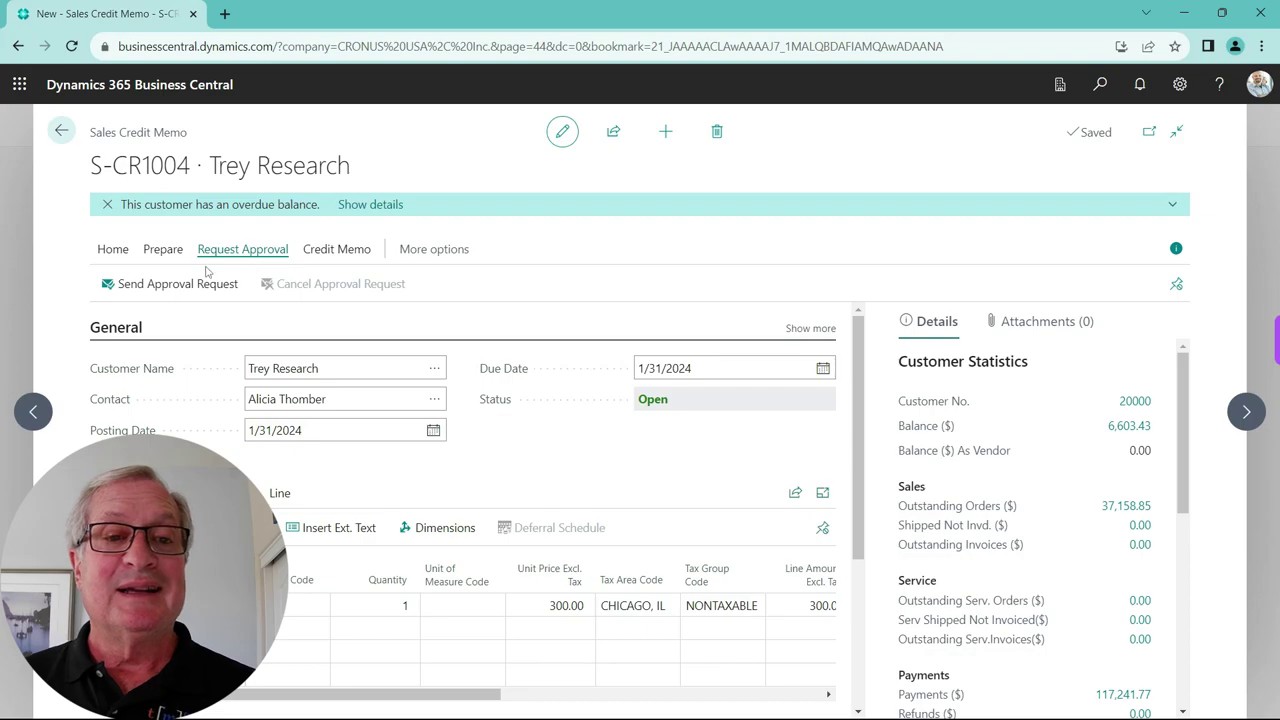
pyautogui.click(179, 284)
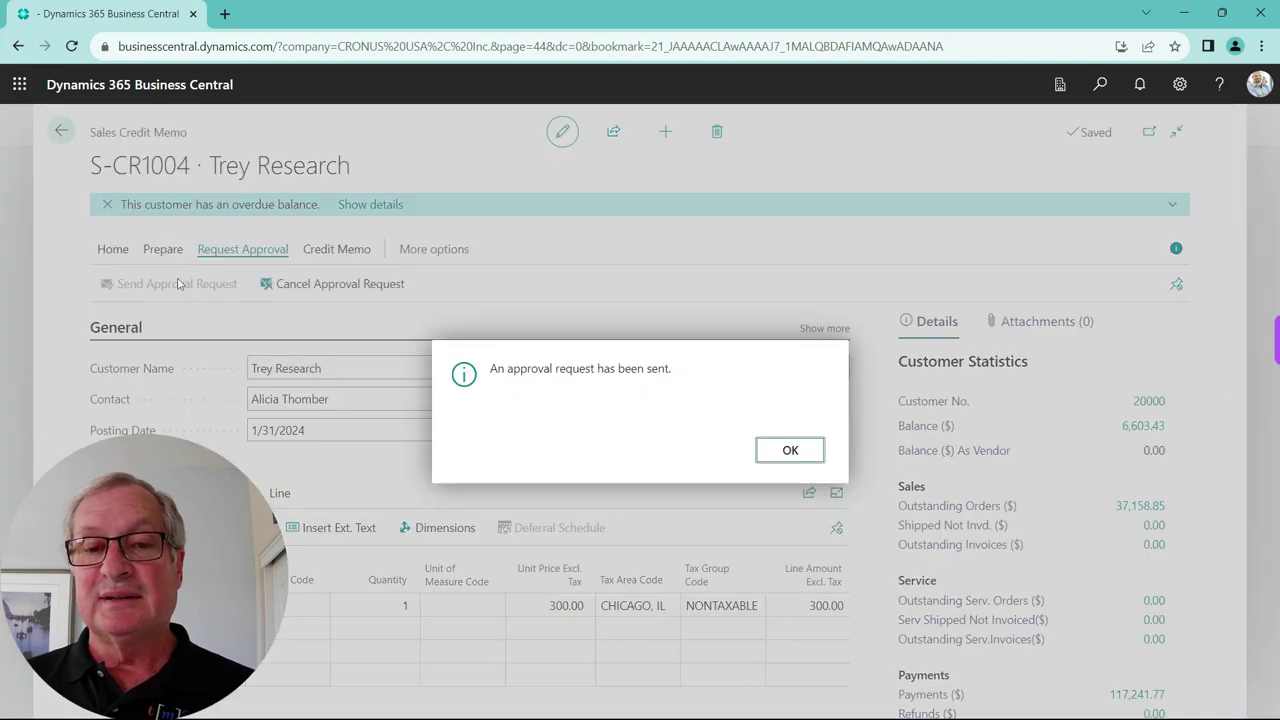
pyautogui.click(789, 450)
pyautogui.click(338, 245)
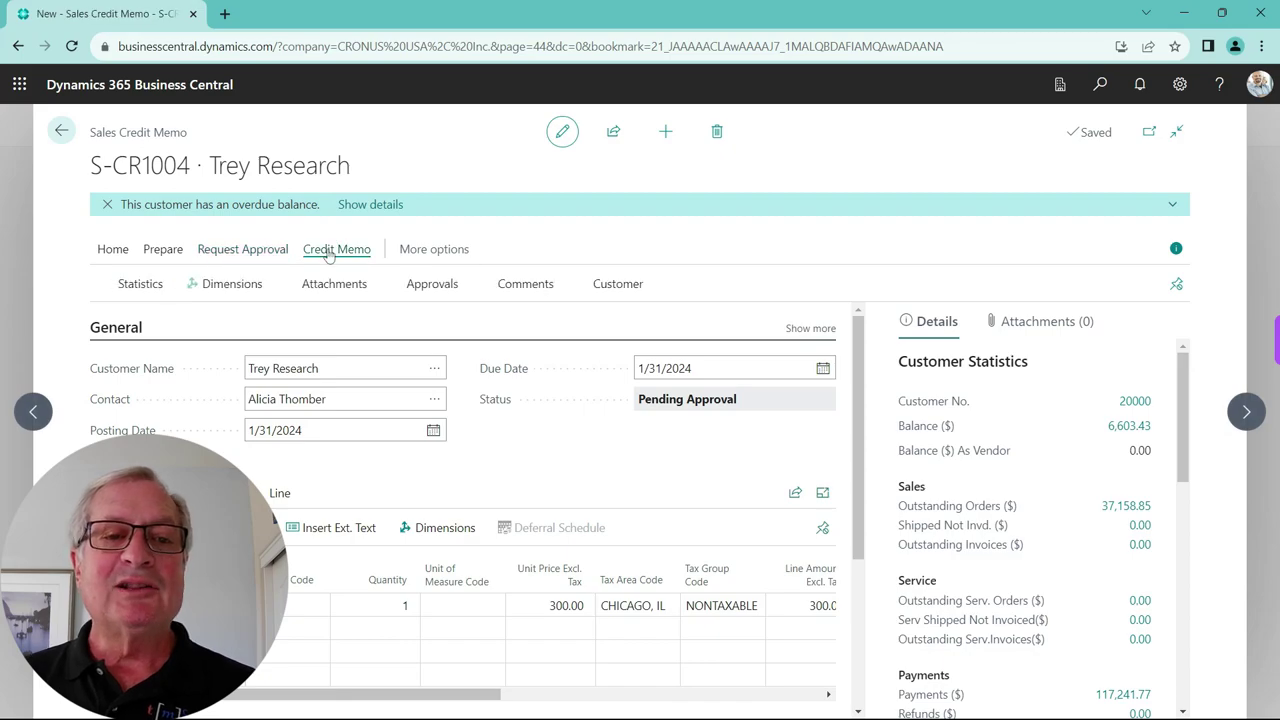
pyautogui.click(428, 288)
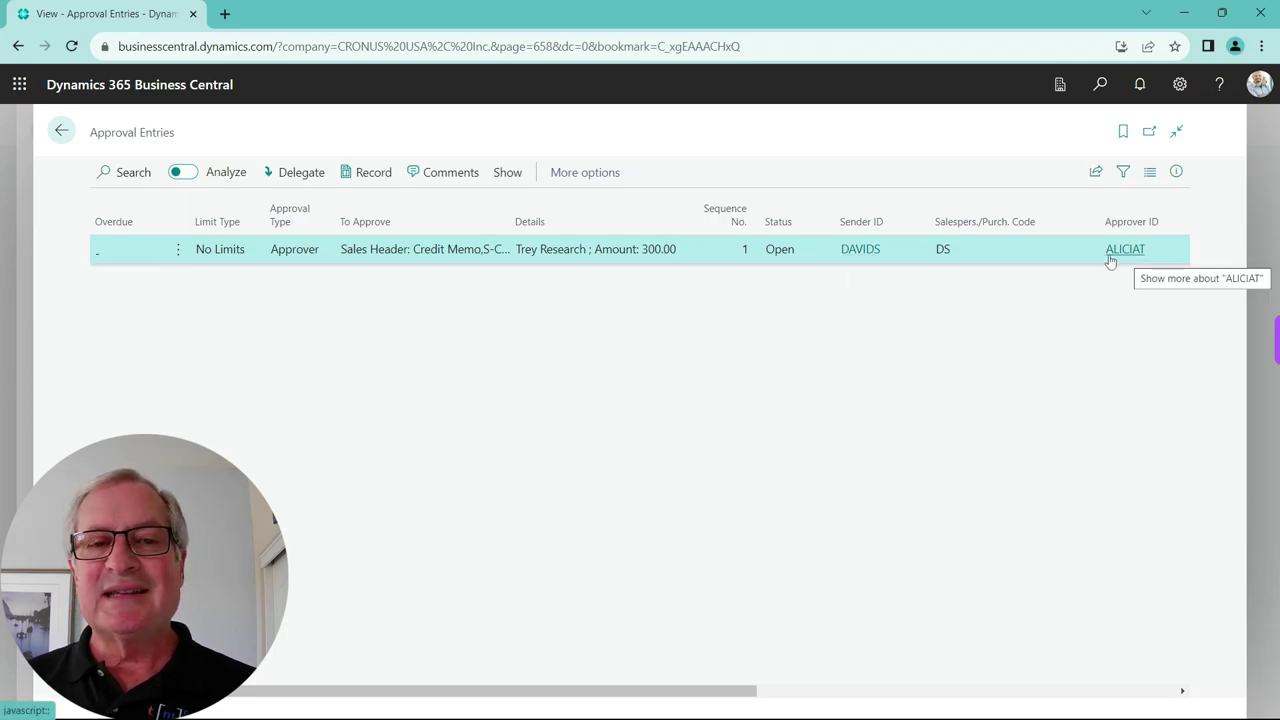
# - Approve credit memo S-CR1004 from Requests to Approve, releasing it
pyautogui.click(59, 130)
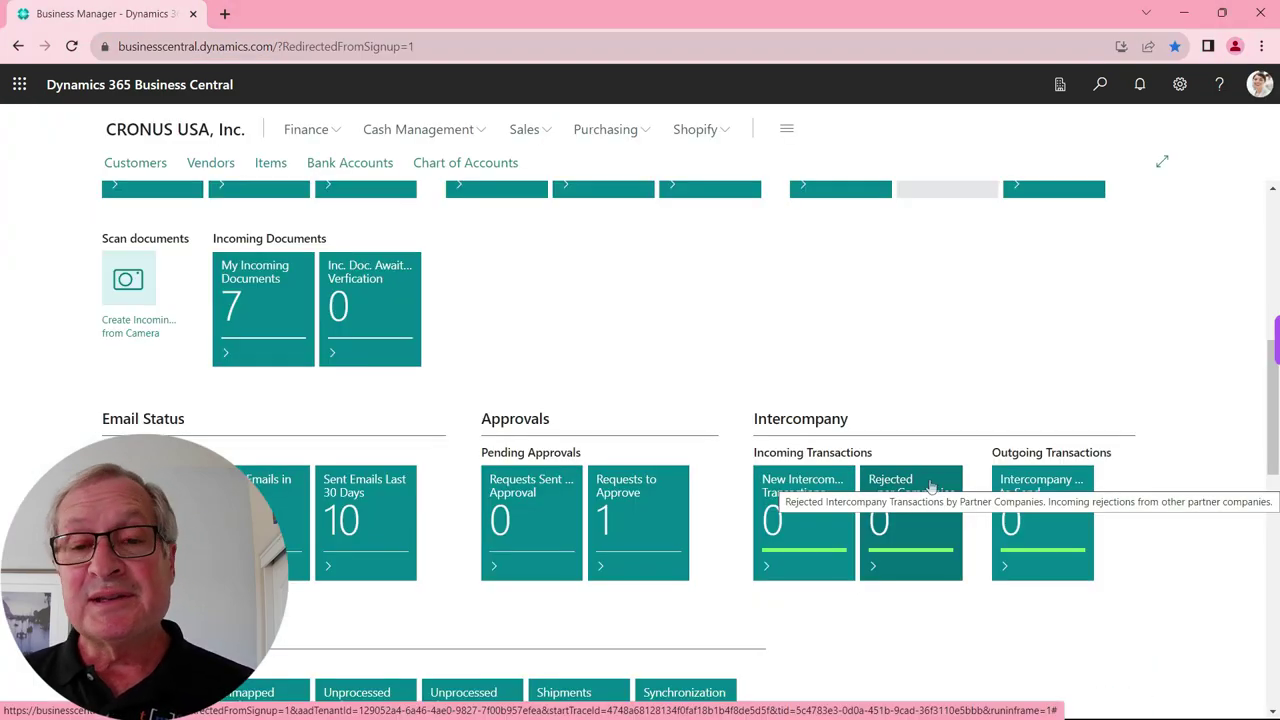
pyautogui.click(610, 497)
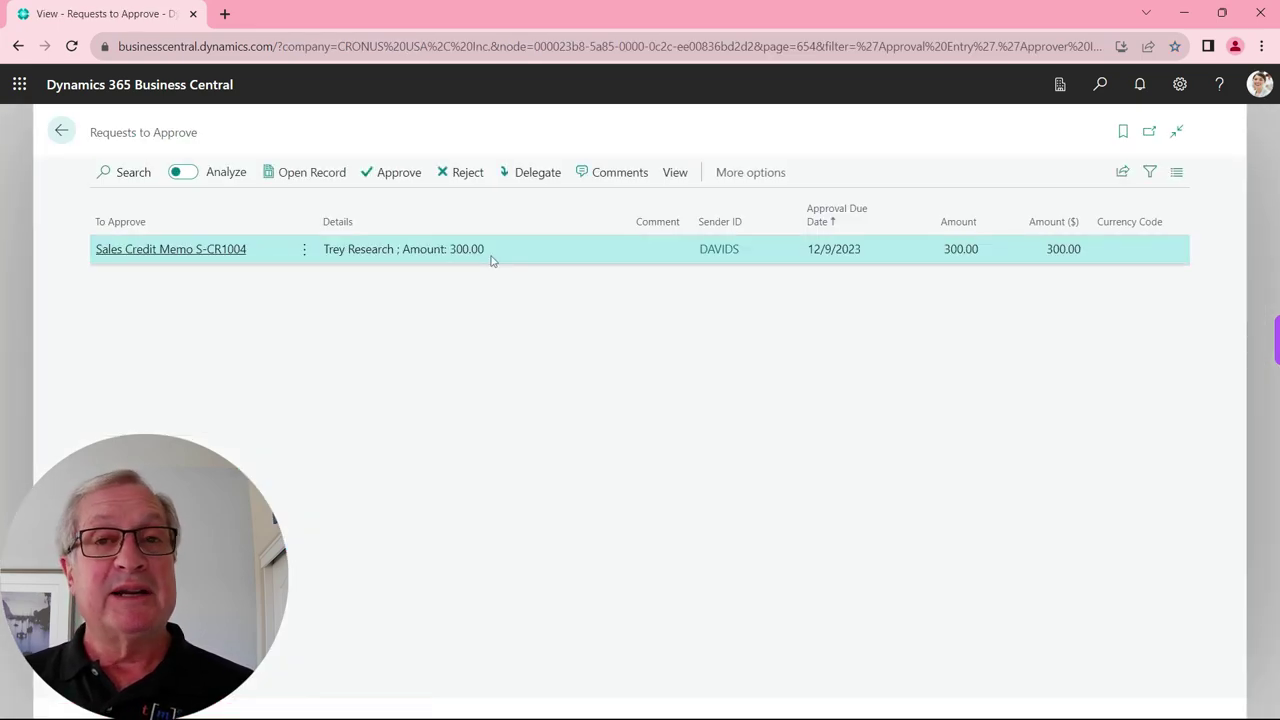
pyautogui.click(299, 176)
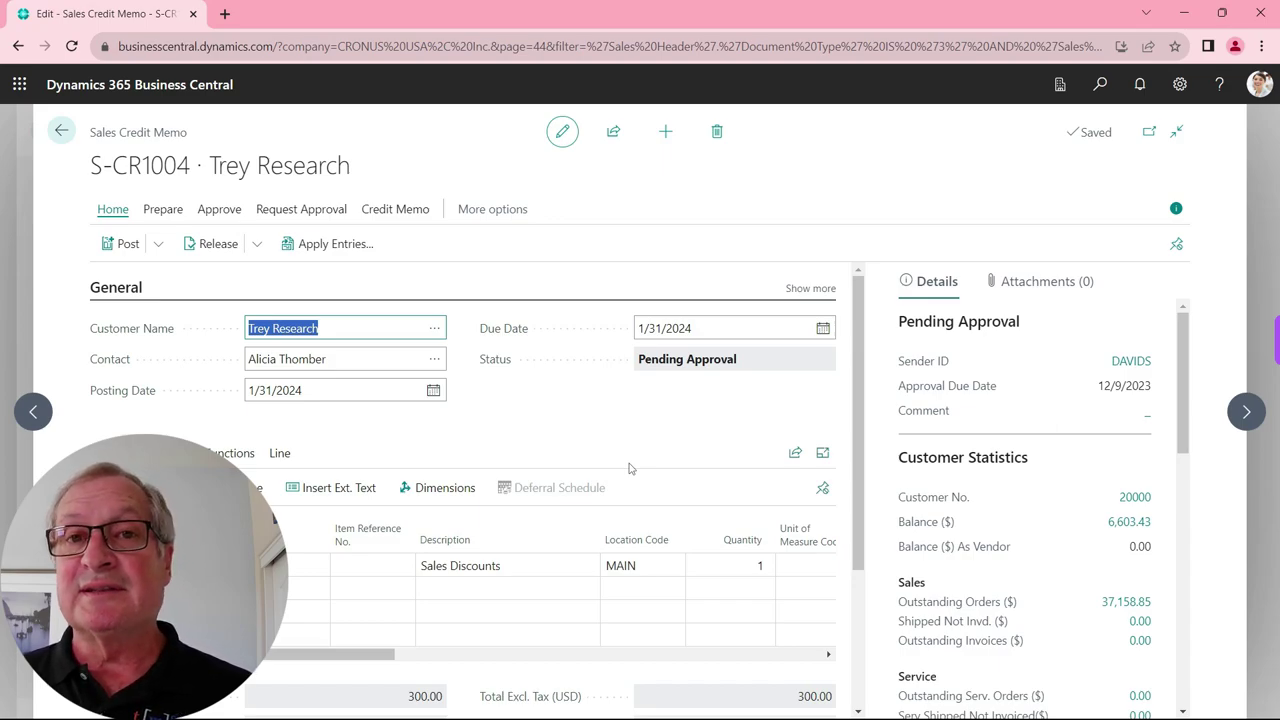
pyautogui.click(214, 211)
pyautogui.click(137, 246)
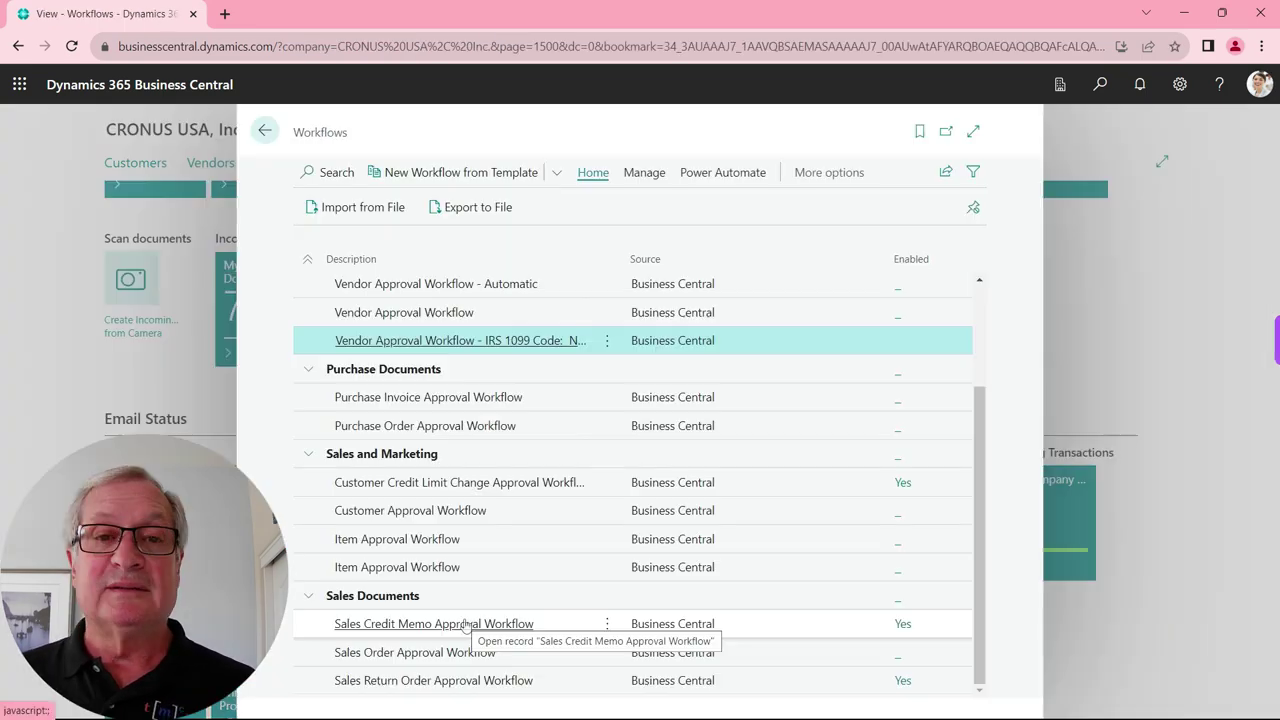
# - Review the Sales Credit Memo Approval Workflow's approval request options: Approver type, Direct Approver limit
pyautogui.click(465, 625)
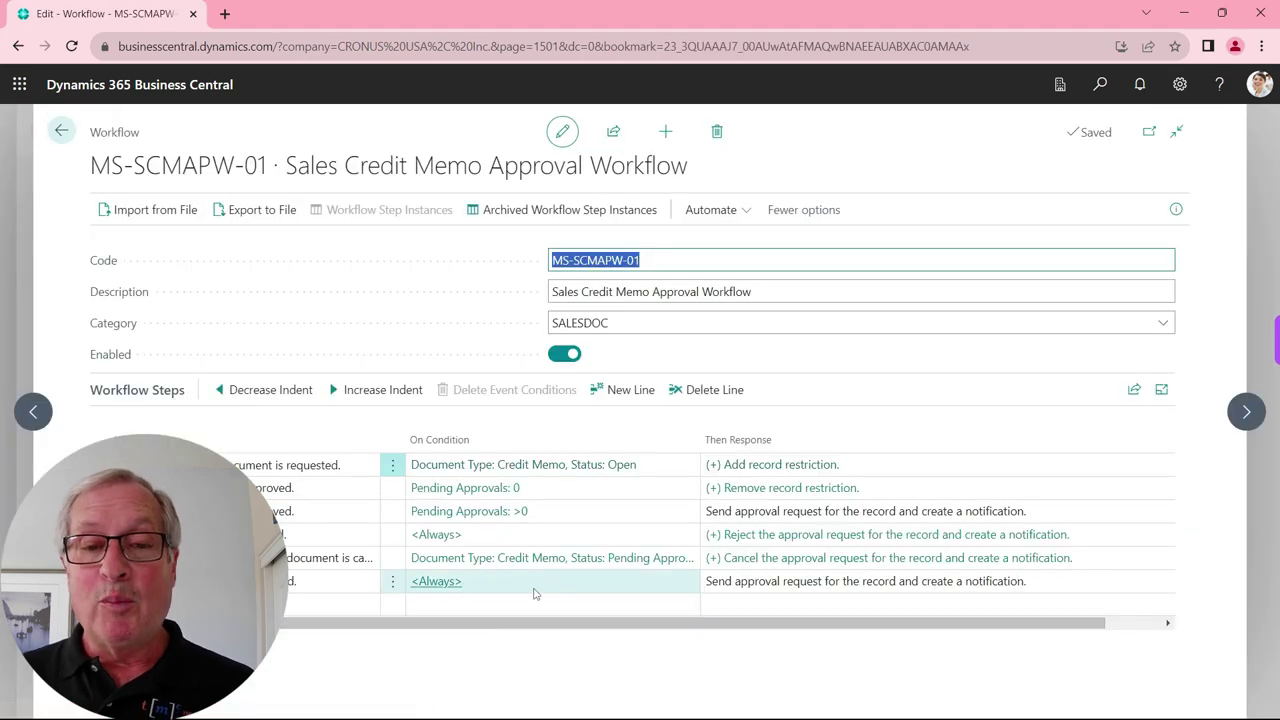
pyautogui.click(773, 466)
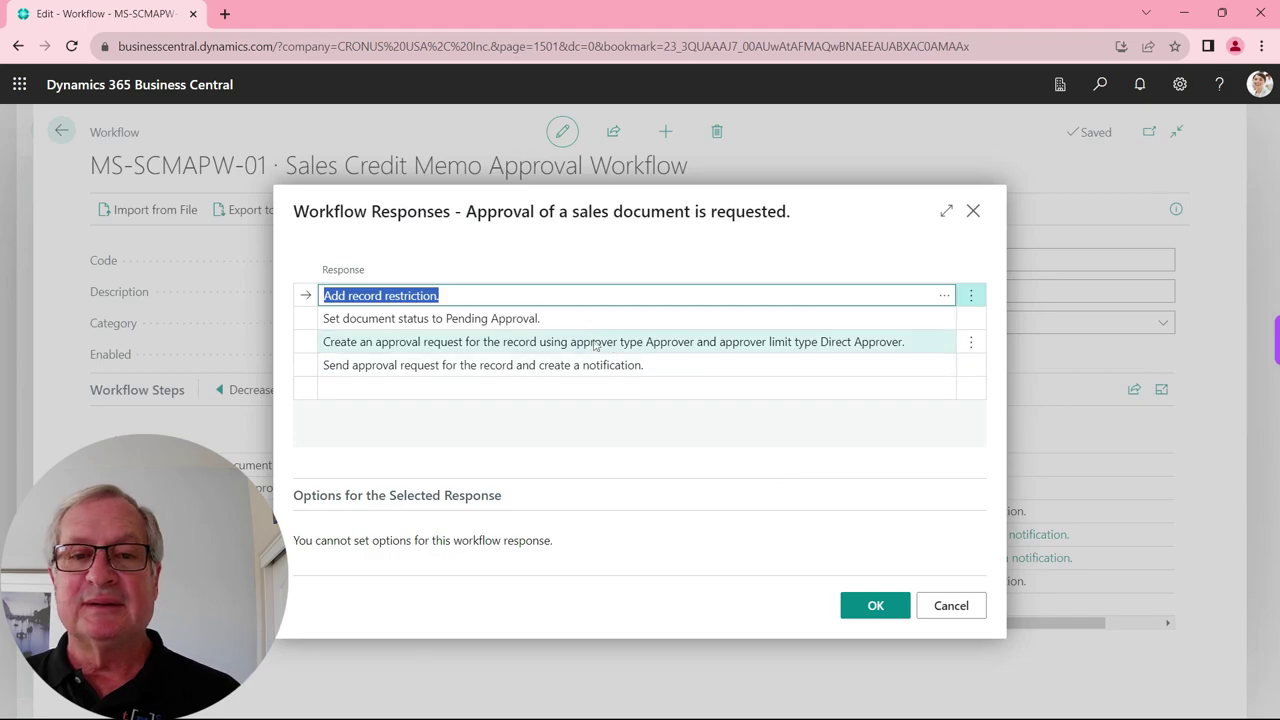
pyautogui.click(595, 342)
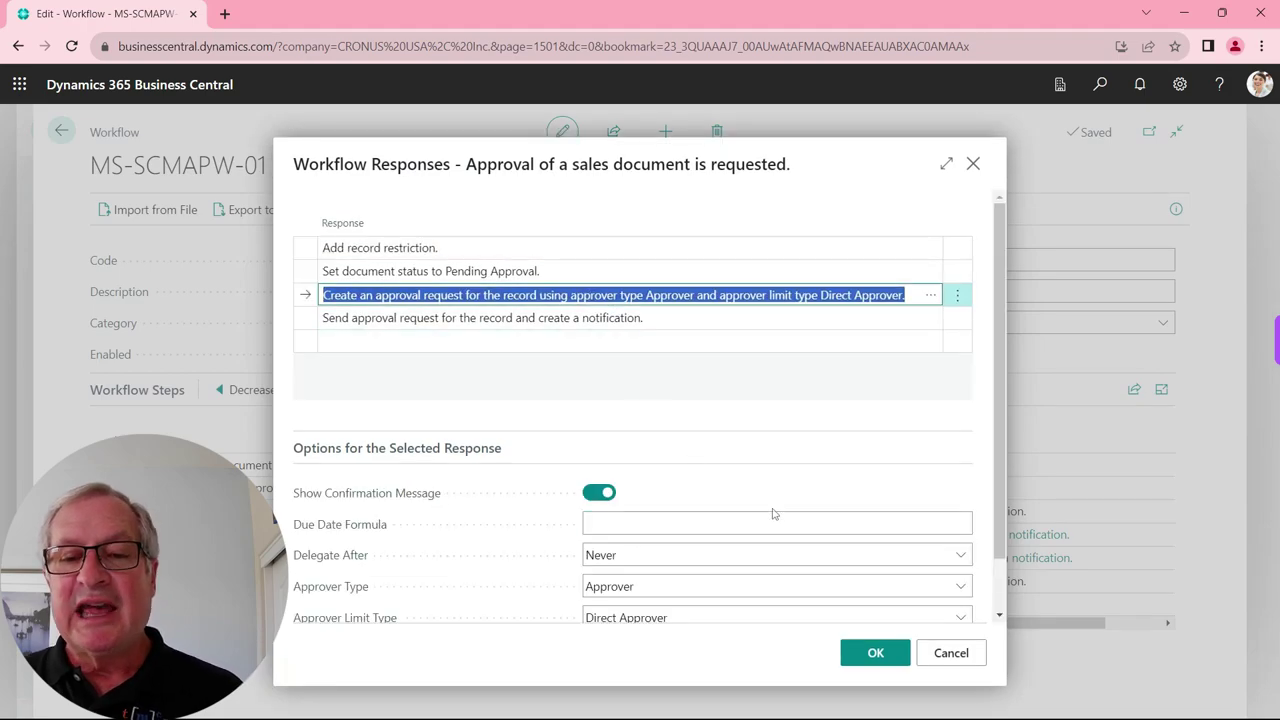
pyautogui.scroll(-1, 773, 513)
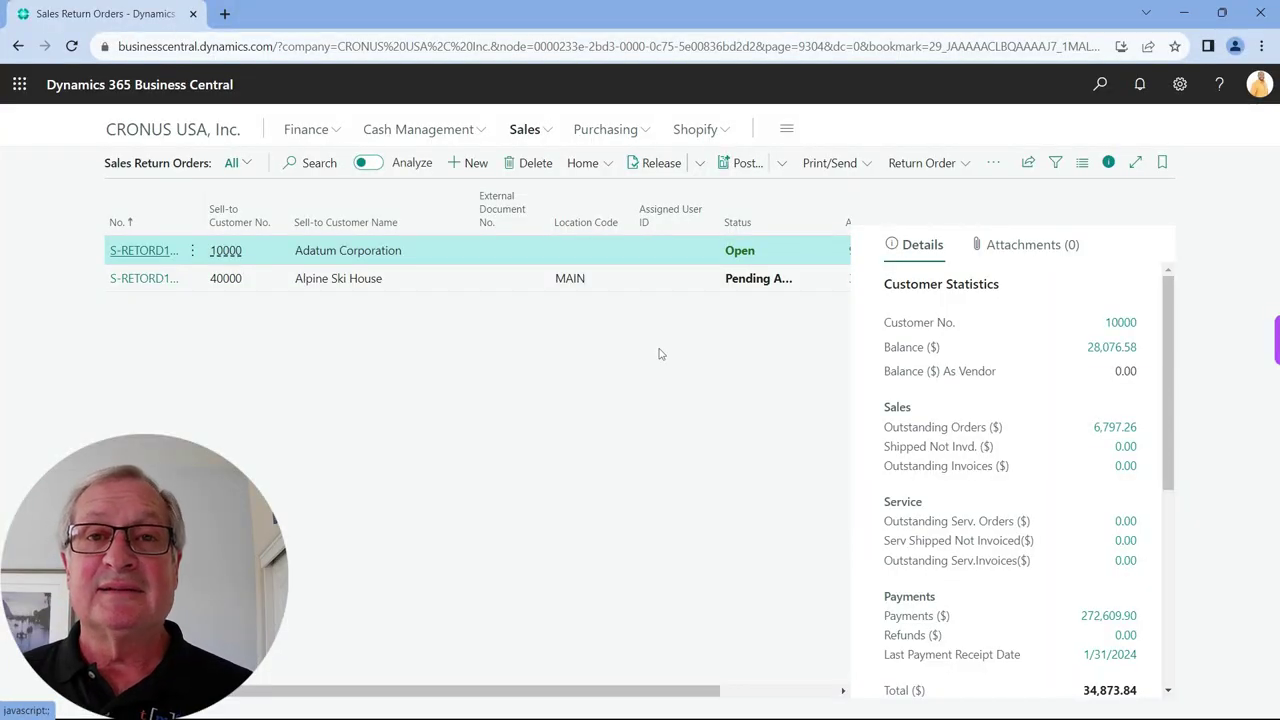
# - Create new sales return order S-RETORD1014 for customer Alpine Ski House (40000)
pyautogui.click(468, 163)
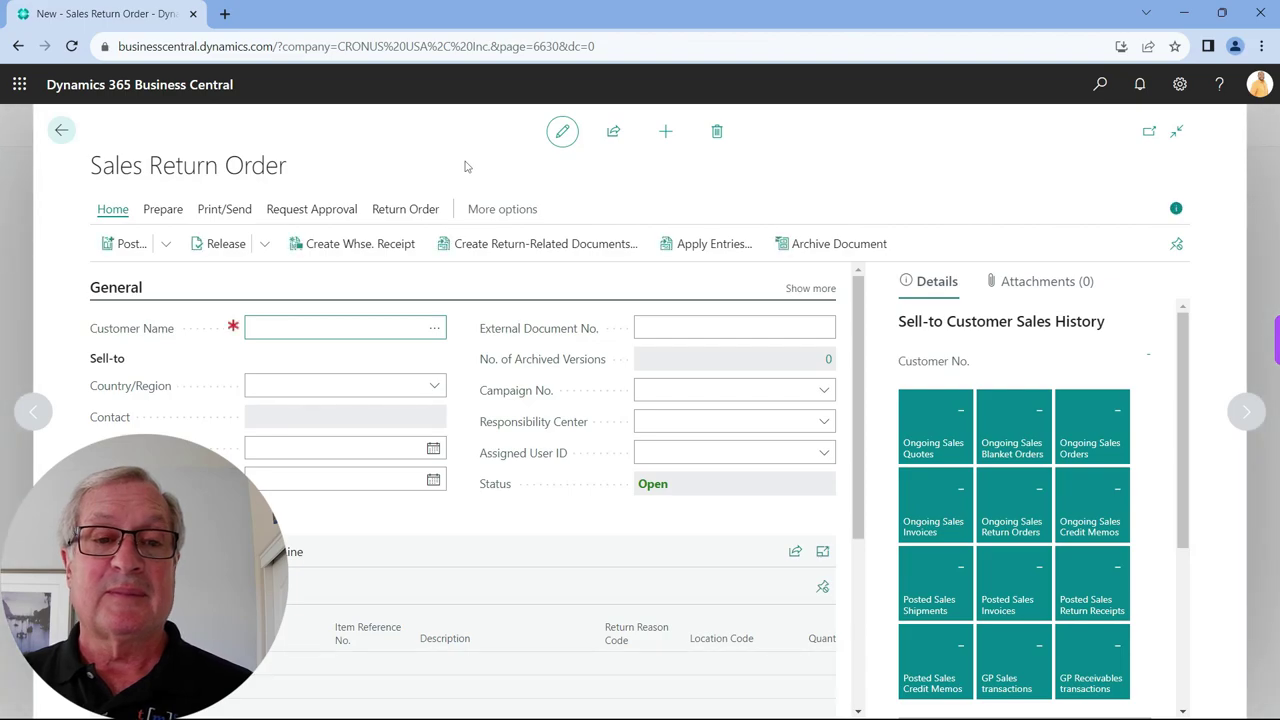
pyautogui.click(435, 329)
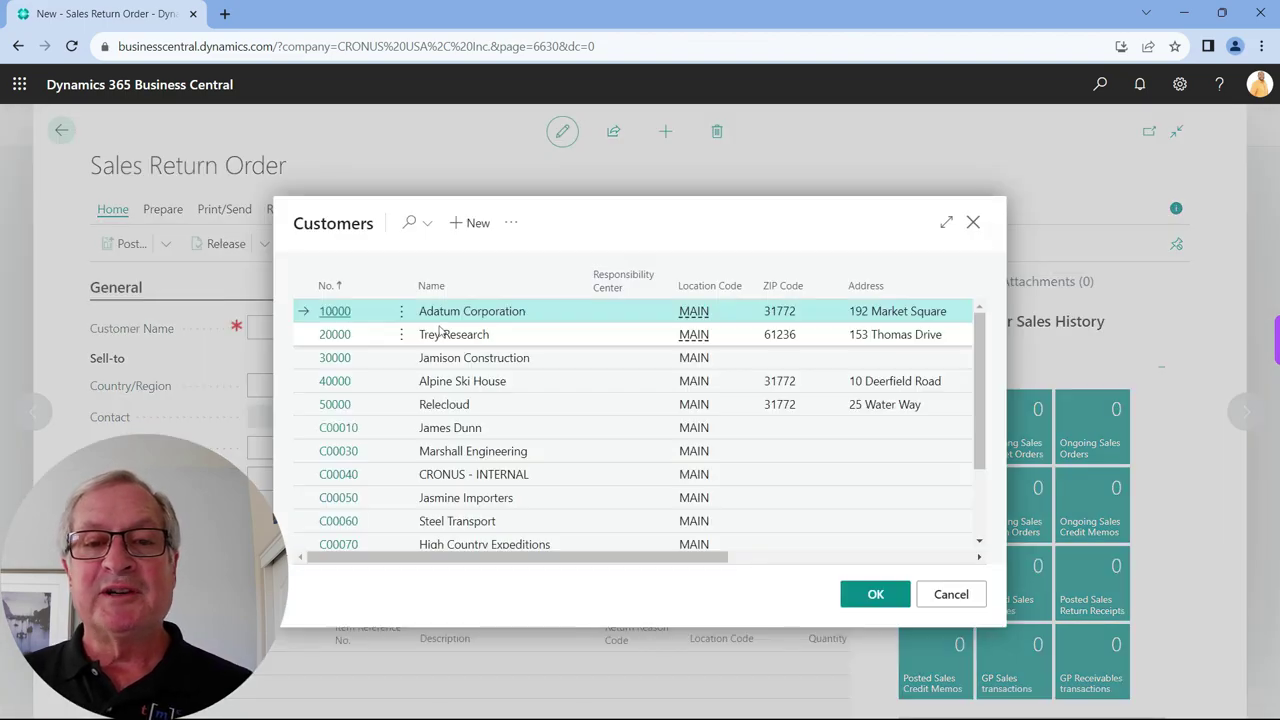
pyautogui.click(337, 382)
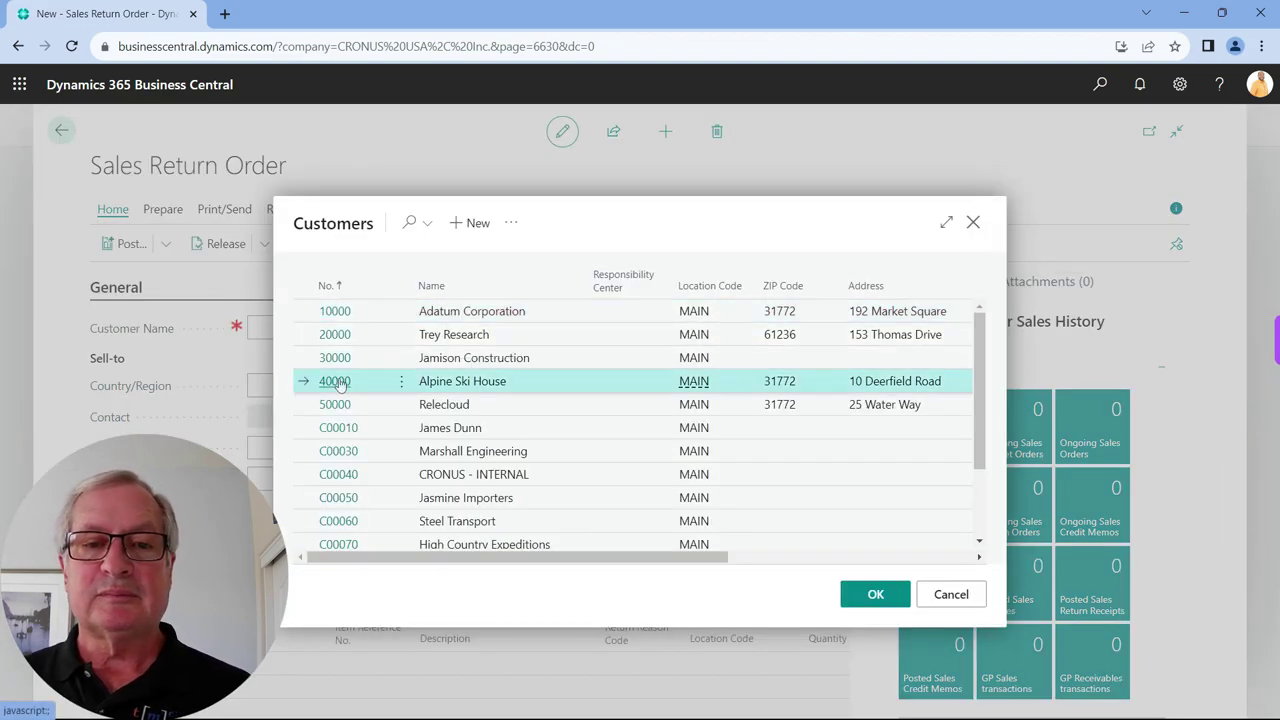
pyautogui.click(340, 383)
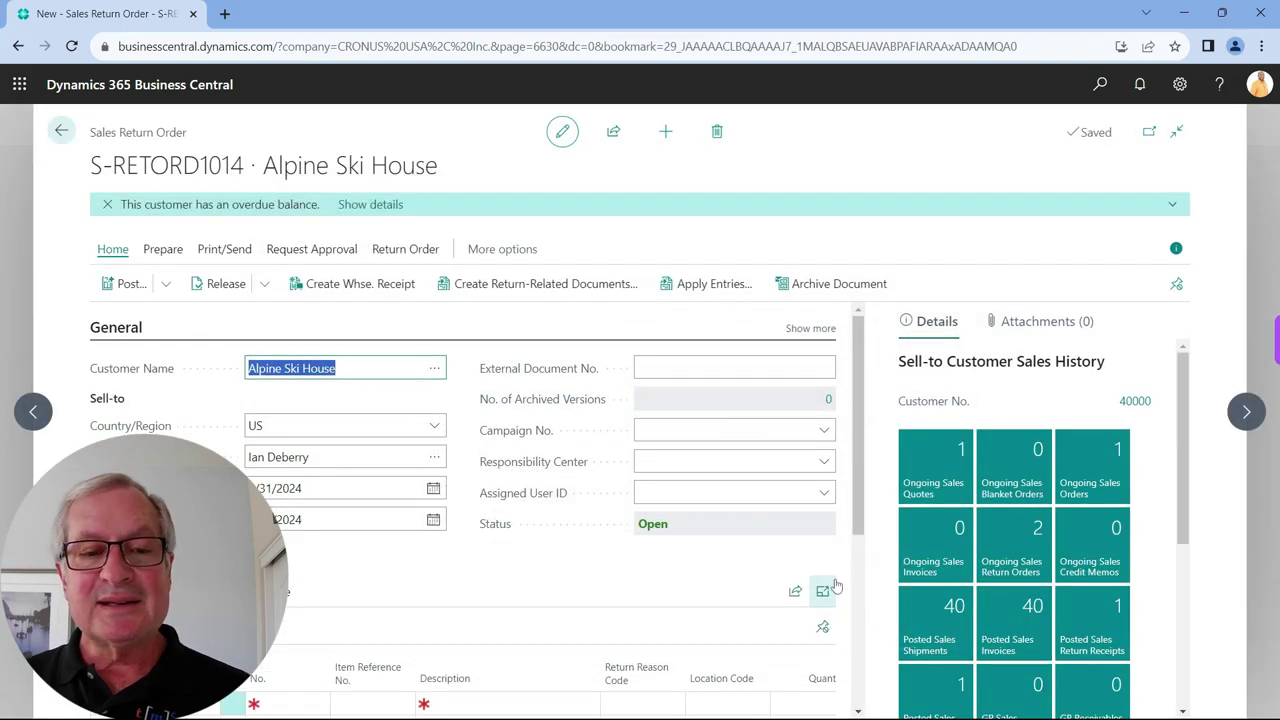
pyautogui.click(165, 254)
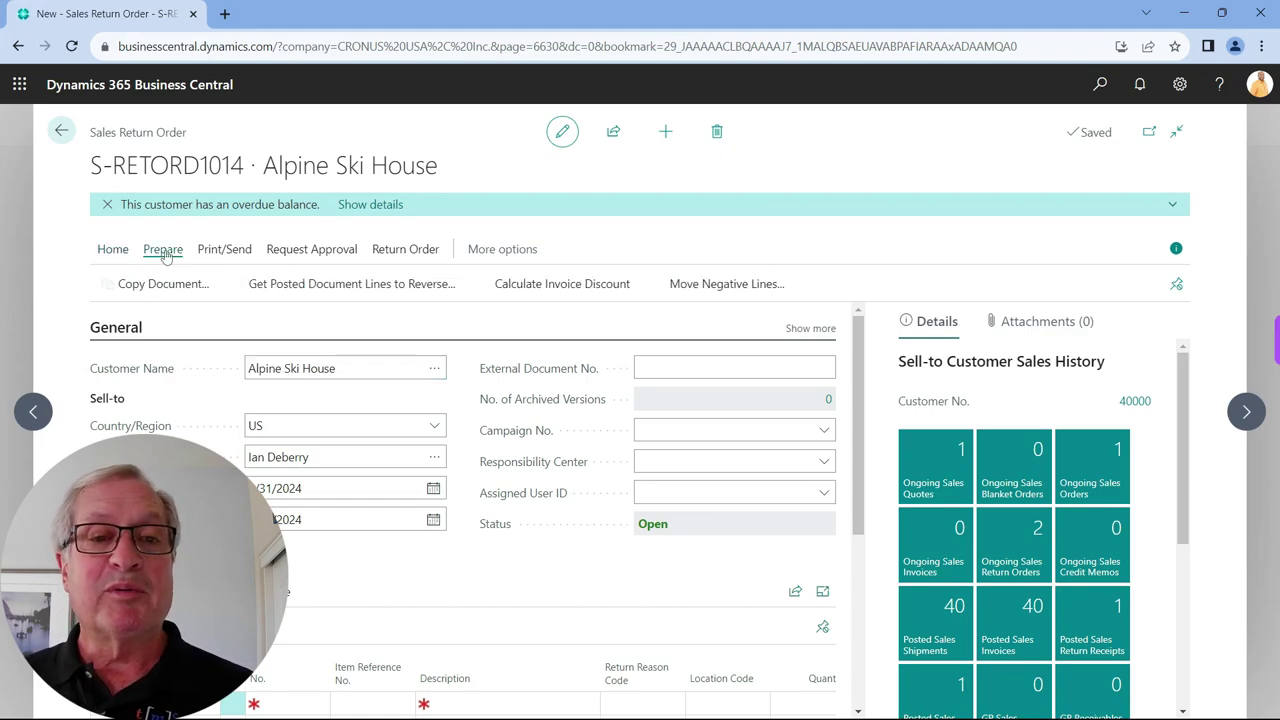
# - Copy the 6 LONDON Swivel Chair, blue line from posted invoice PS-INV103036 into the return order
pyautogui.click(306, 287)
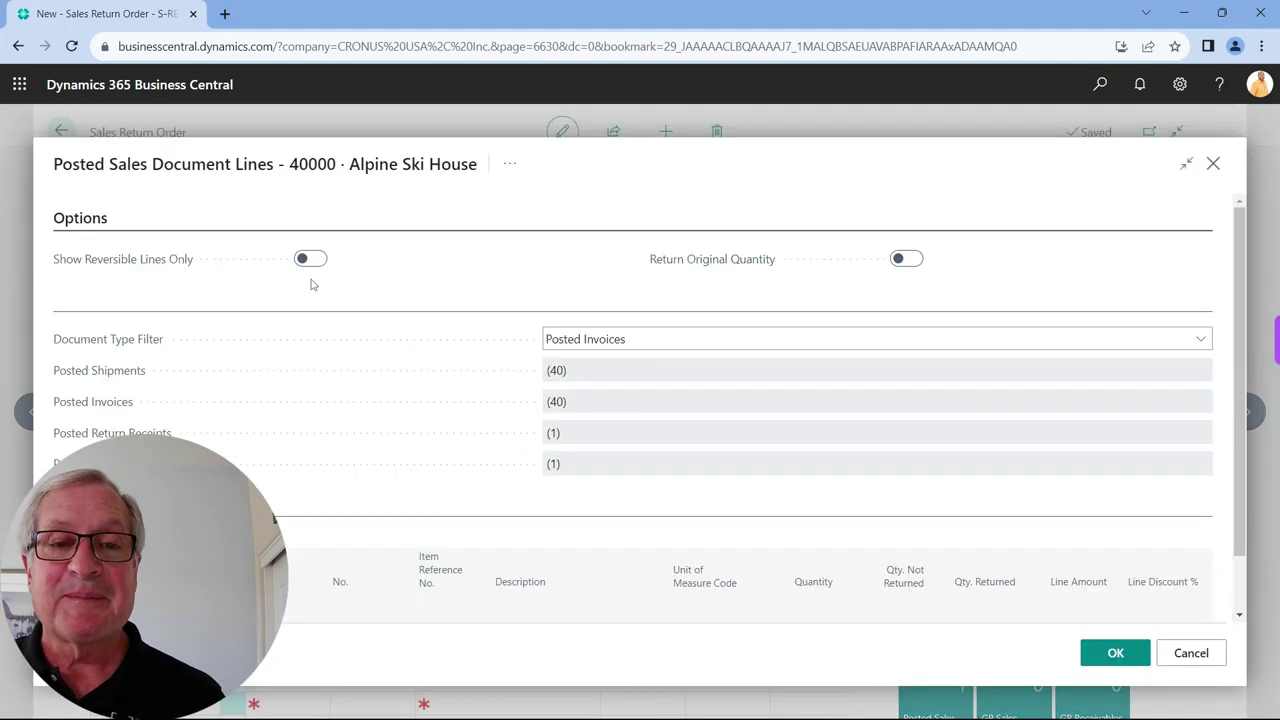
pyautogui.scroll(-1, 652, 415)
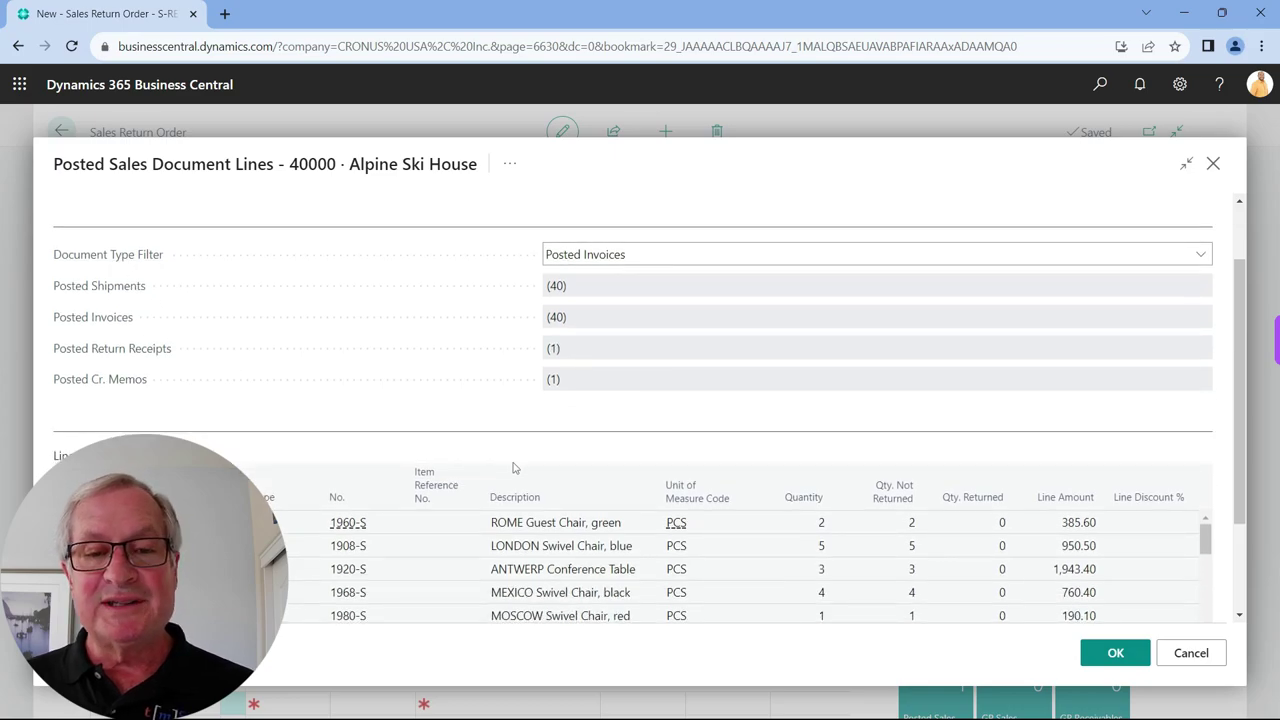
pyautogui.scroll(-3, 514, 466)
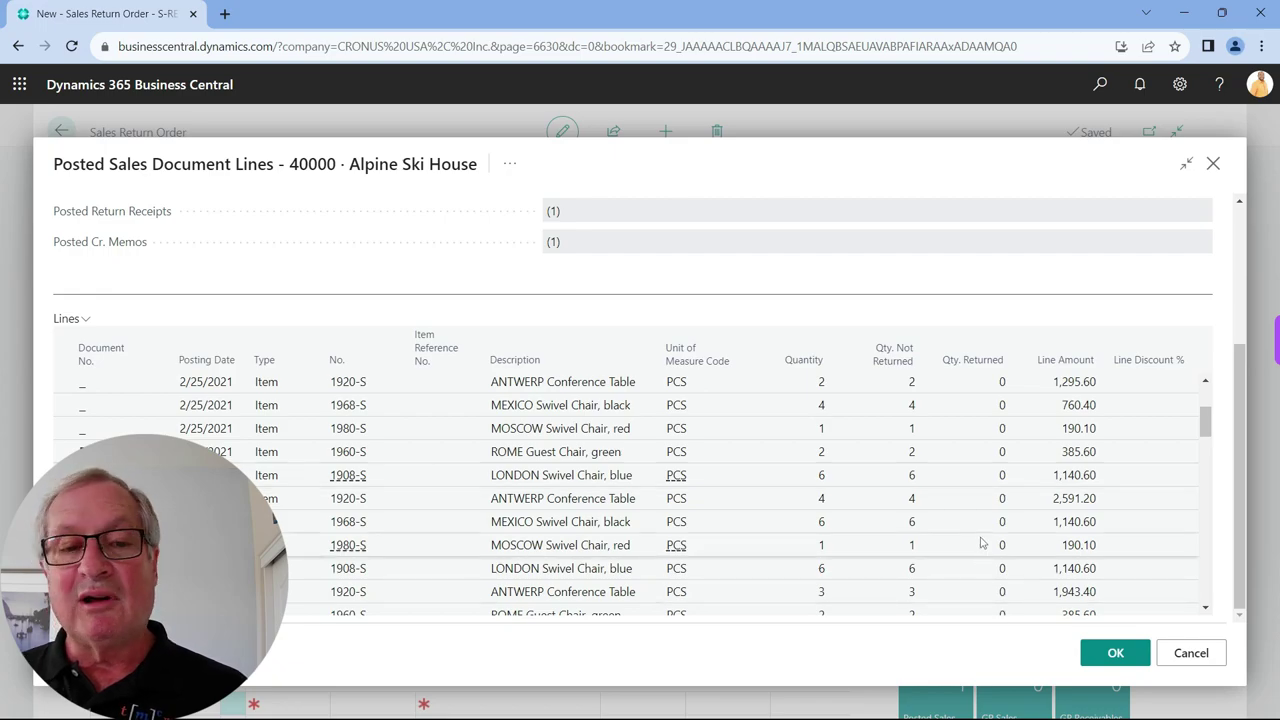
pyautogui.click(1118, 656)
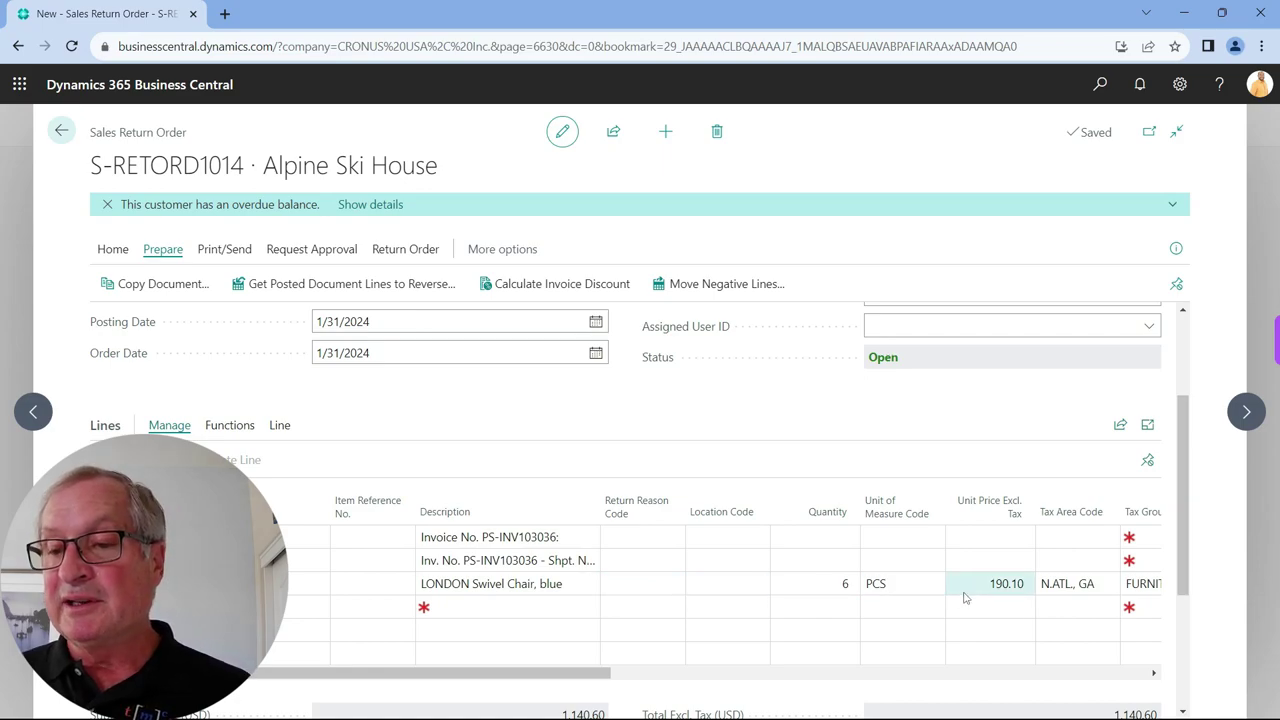
# - Send return order S-RETORD1014 for approval, setting its status to Pending Approval
pyautogui.scroll(2, 965, 597)
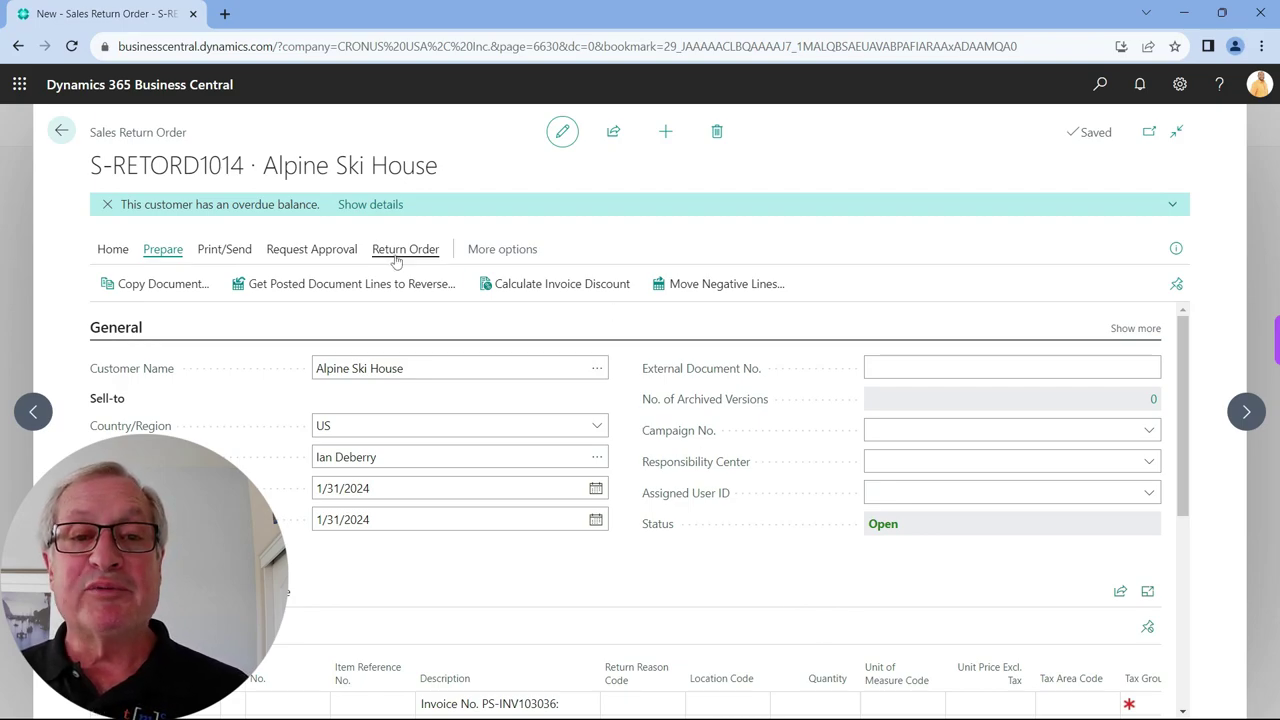
pyautogui.click(331, 252)
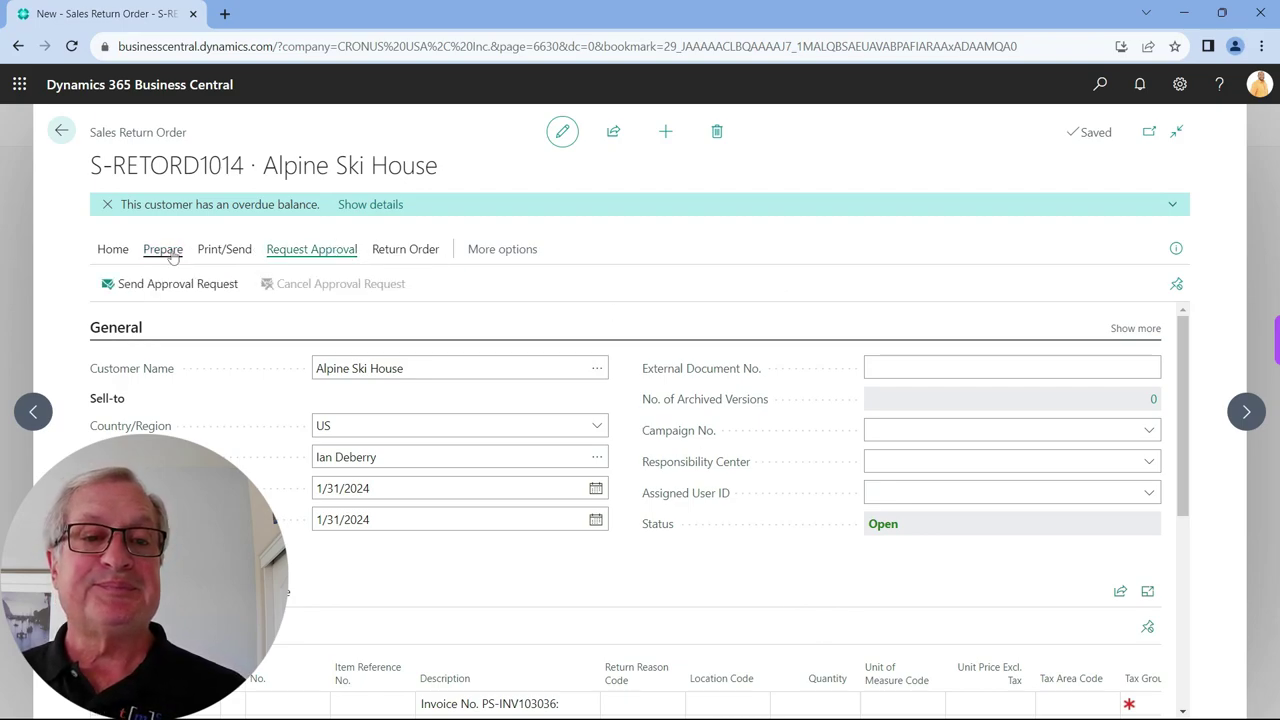
pyautogui.click(155, 287)
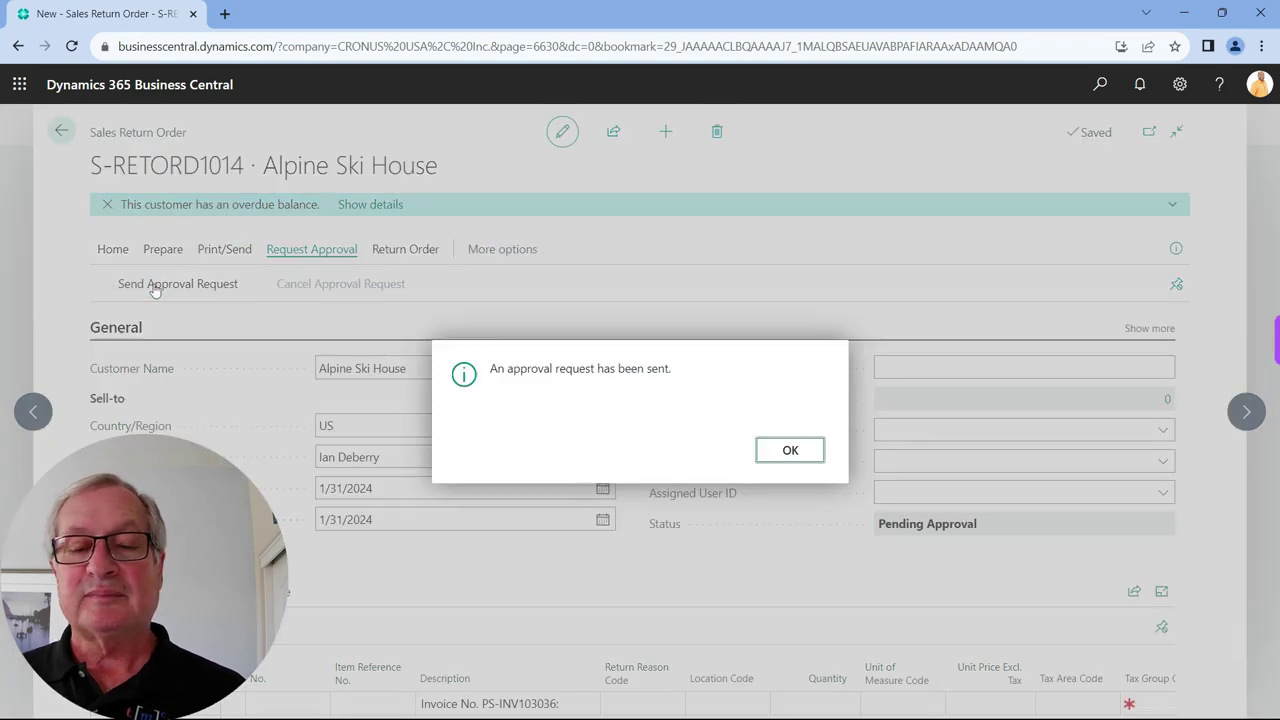
pyautogui.click(783, 451)
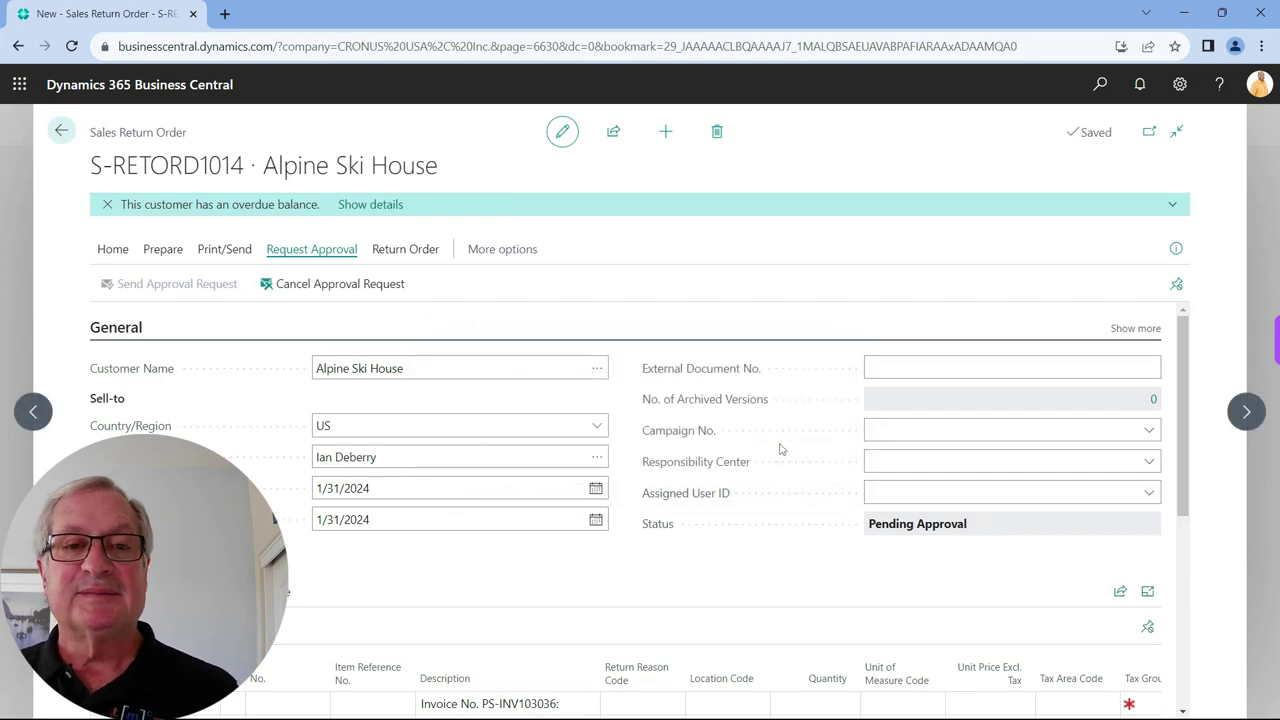
pyautogui.click(405, 249)
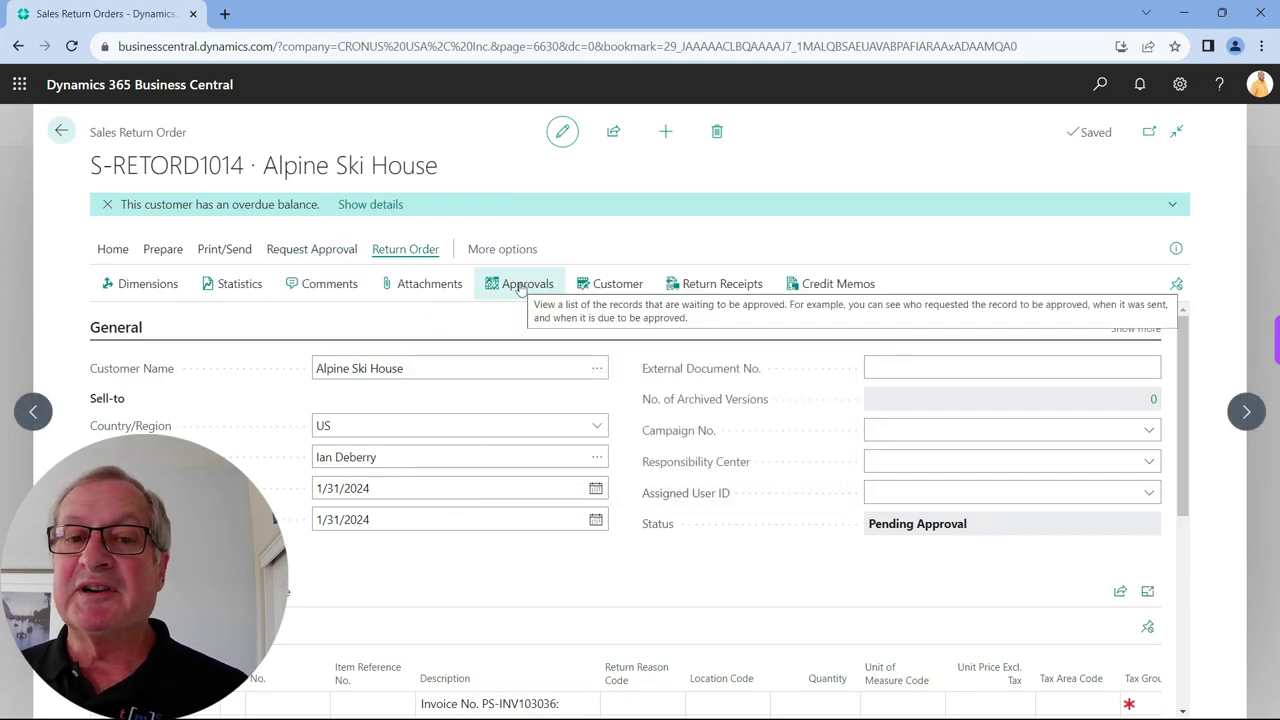
# - Check the return order's approval entries, then list pending return orders S-RETORD1013 and S-RETORD1014
pyautogui.click(520, 285)
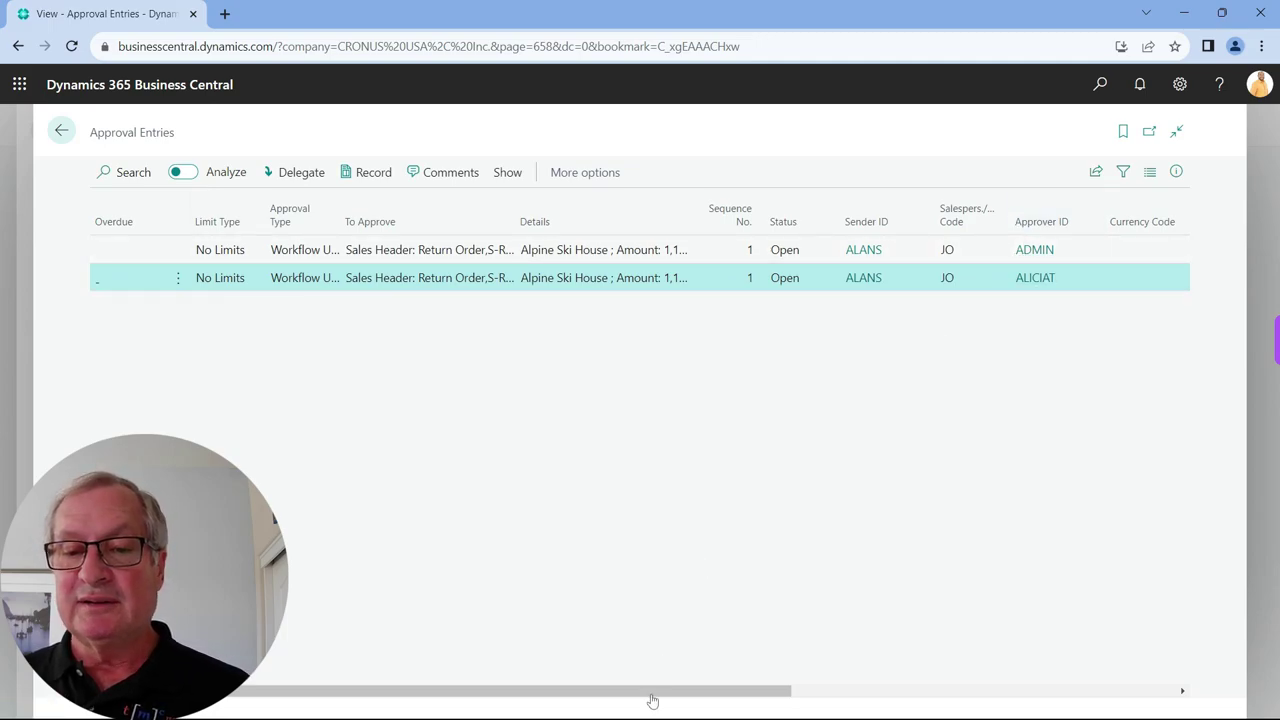
pyautogui.moveTo(652, 700); pyautogui.dragTo(862, 700)
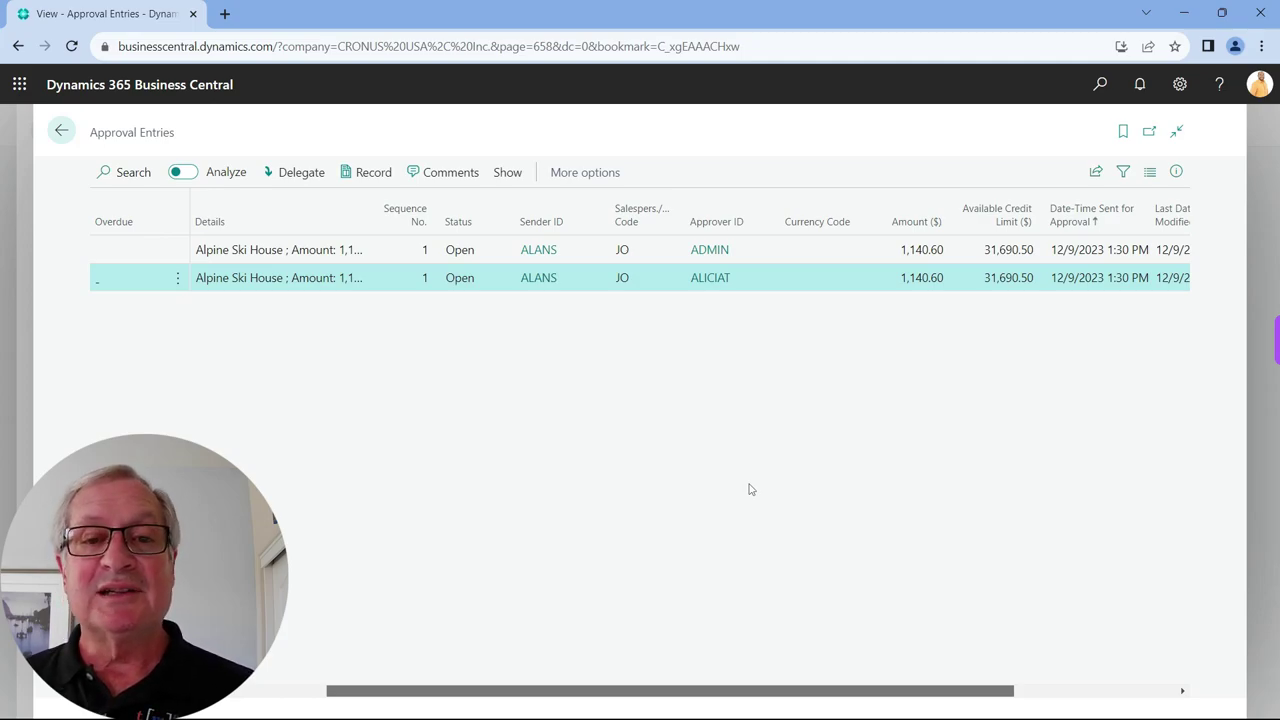
pyautogui.click(18, 46)
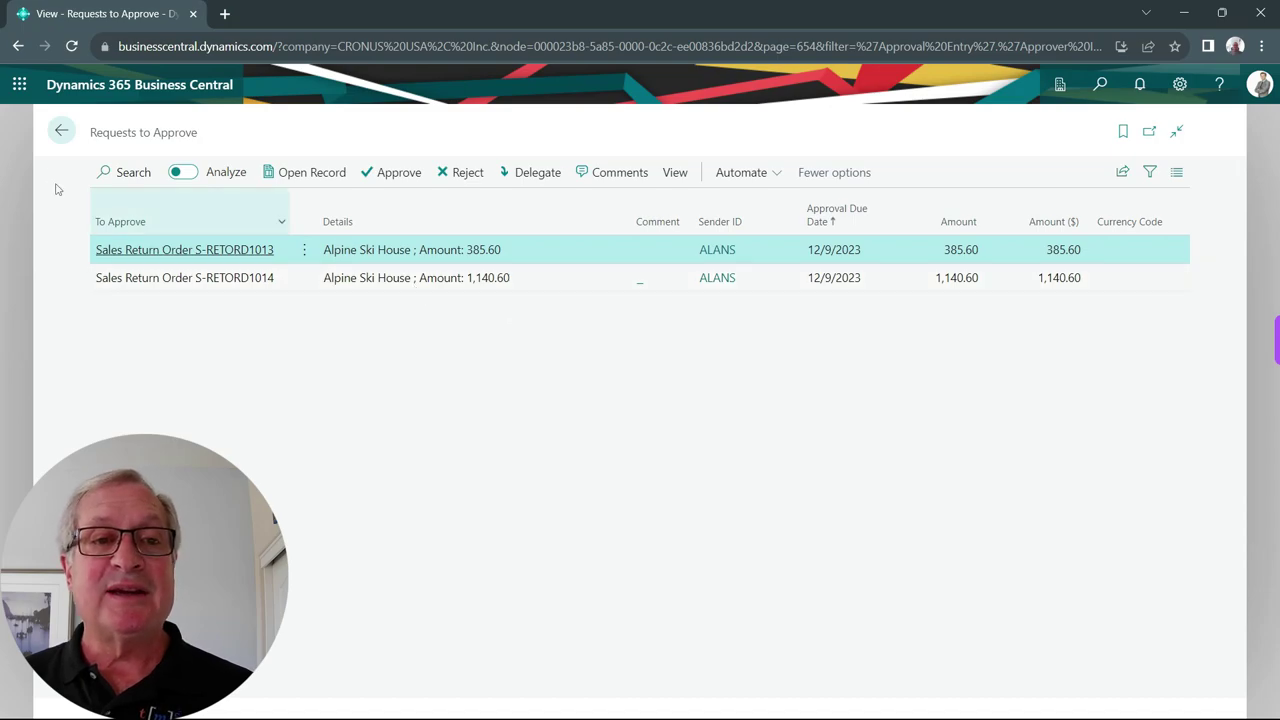
# - Approve sales return order S-RETORD1014 from the Role Center's Requests to Approve list
pyautogui.click(61, 131)
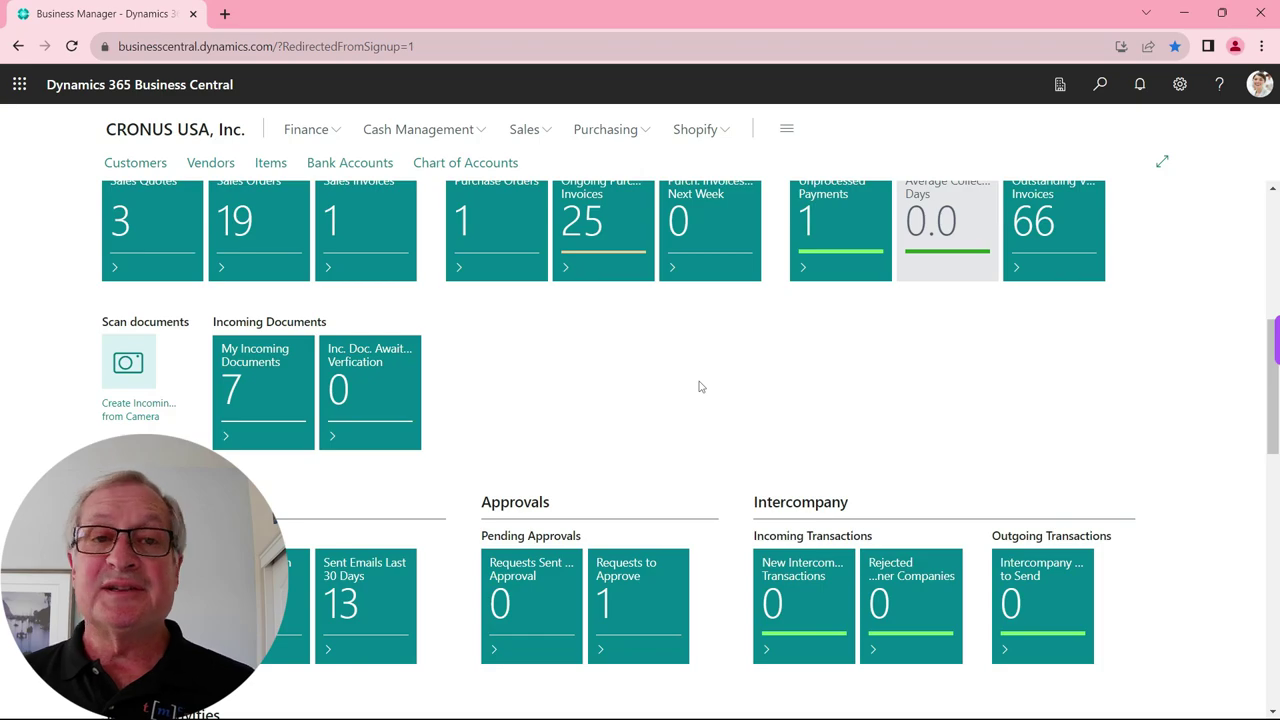
pyautogui.click(632, 595)
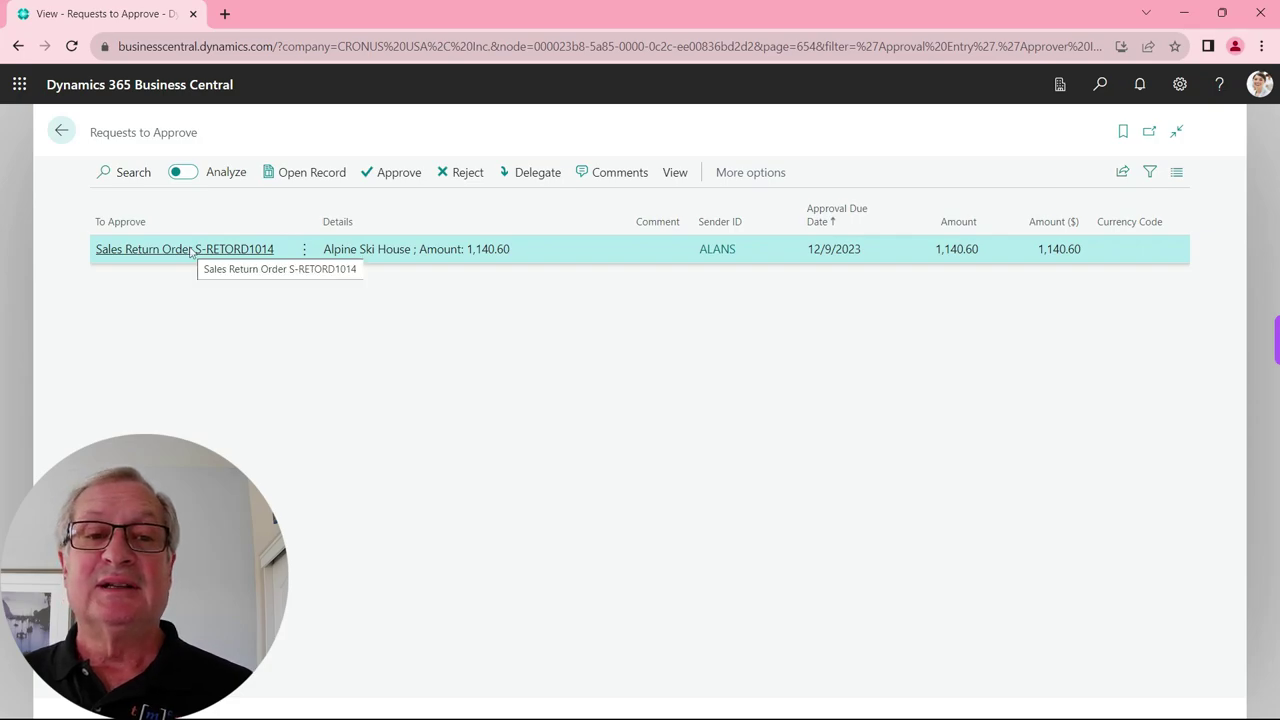
pyautogui.click(389, 178)
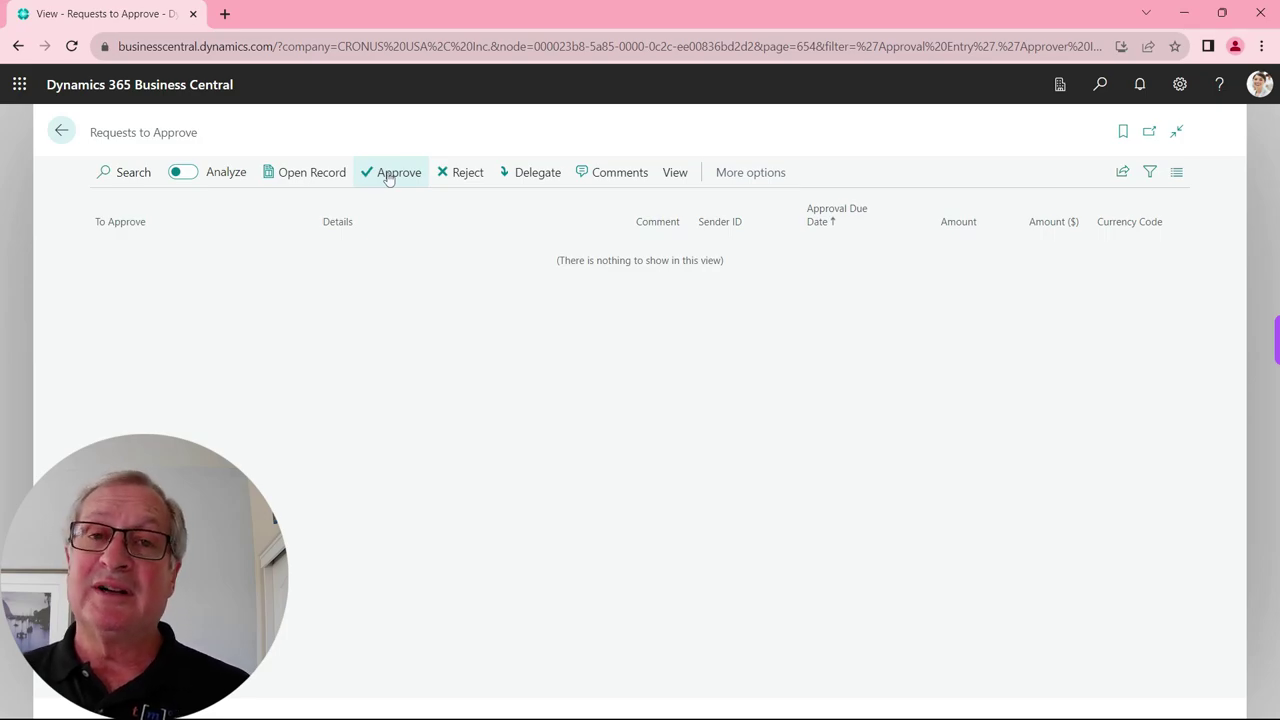
pyautogui.press('Escape')
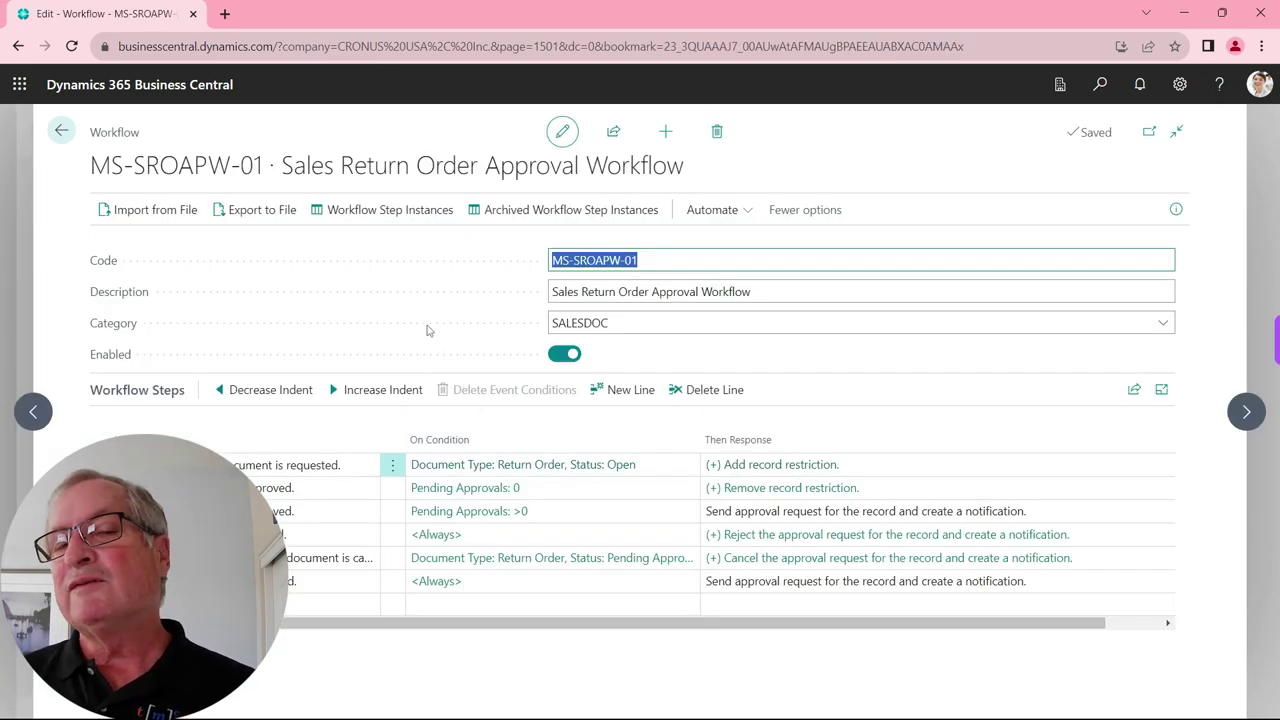
# - Trace the Create an approval request response's Workflow User Group Code to the SALES OPS group card
pyautogui.click(780, 464)
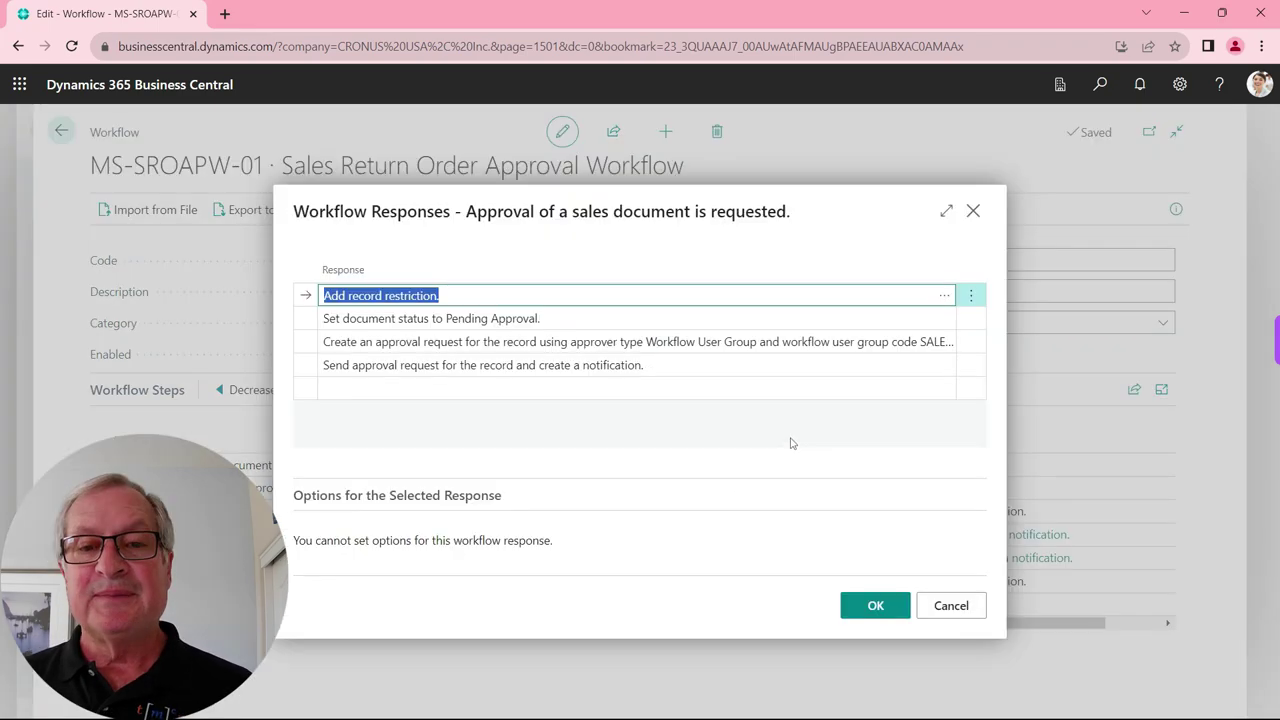
pyautogui.click(605, 342)
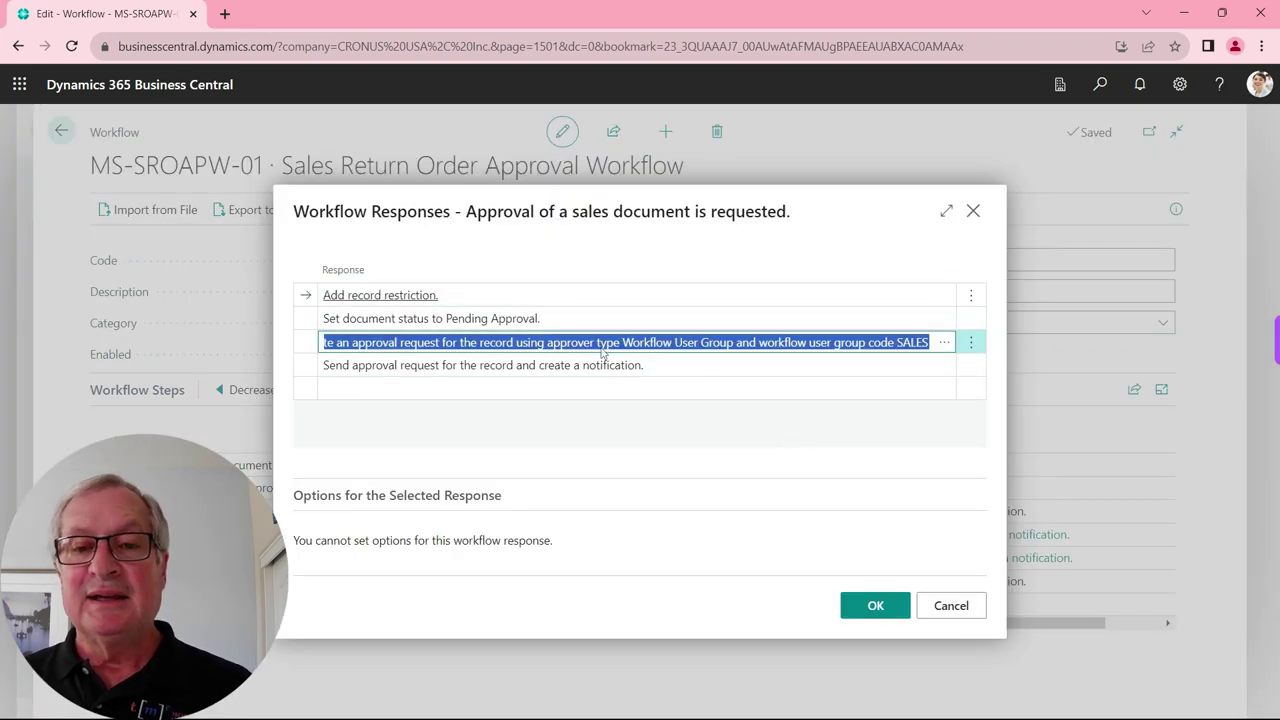
pyautogui.scroll(-1, 700, 500)
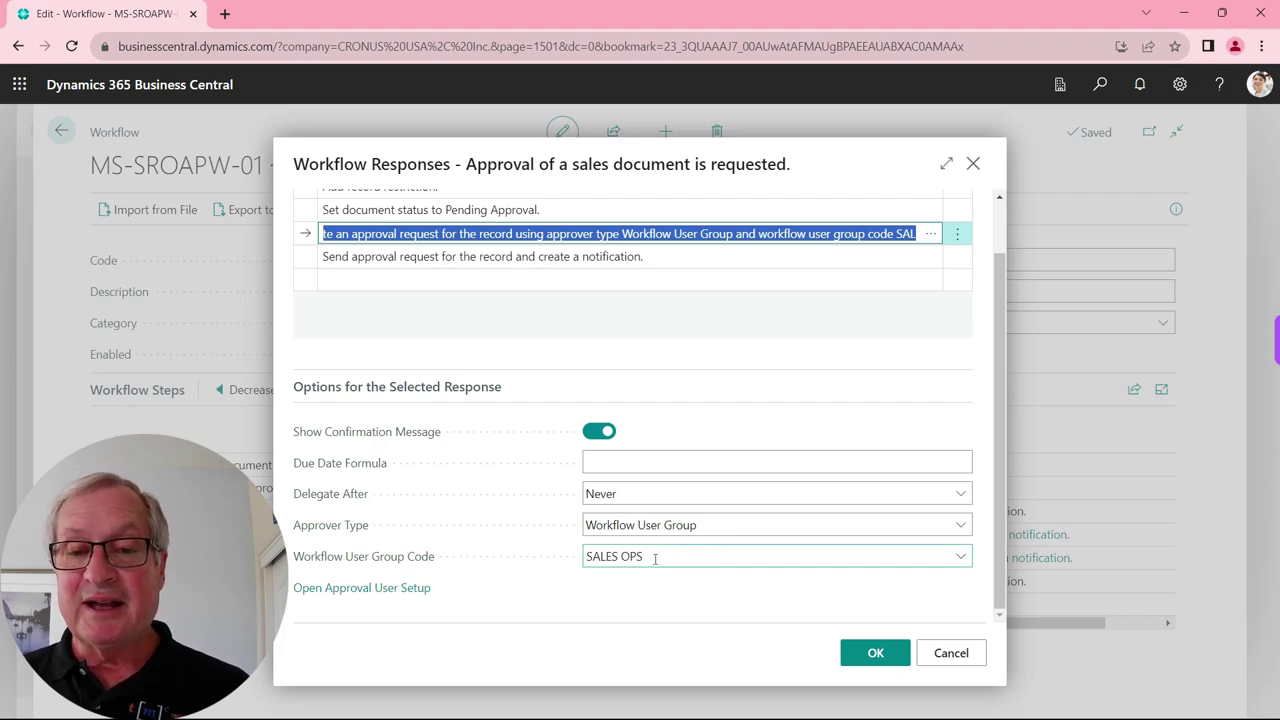
pyautogui.click(963, 563)
pyautogui.click(960, 560)
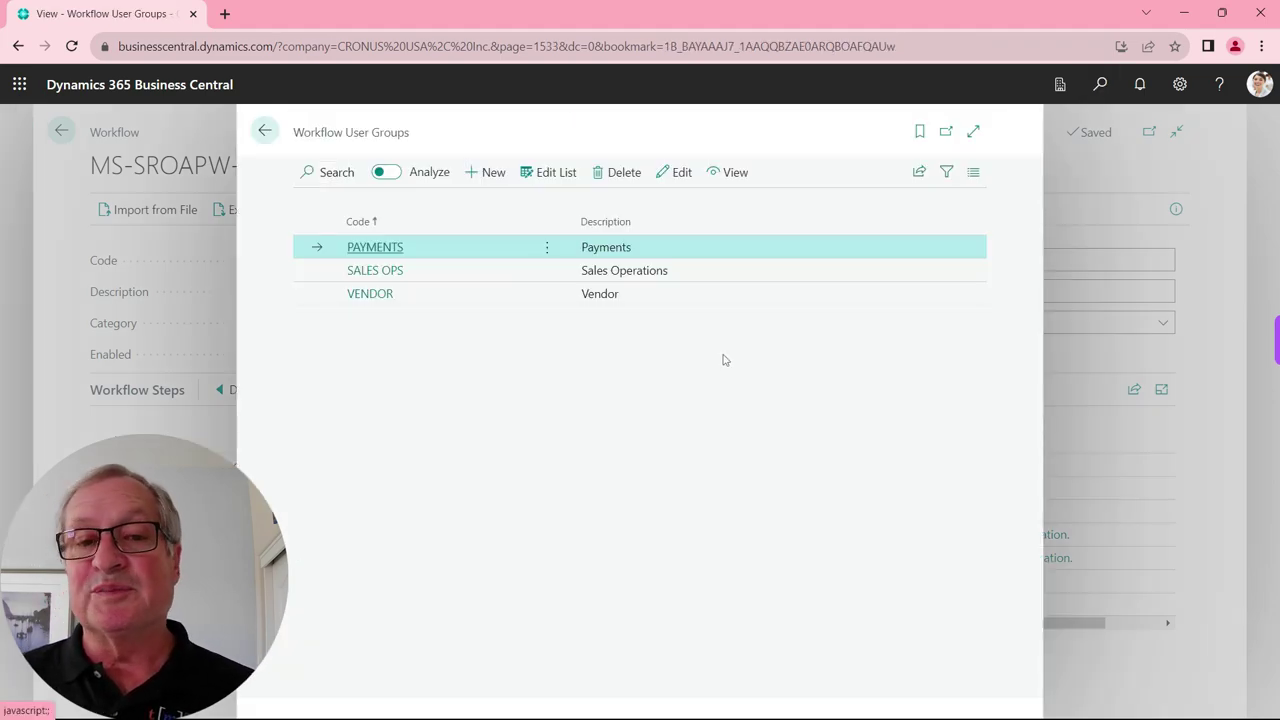
pyautogui.click(370, 271)
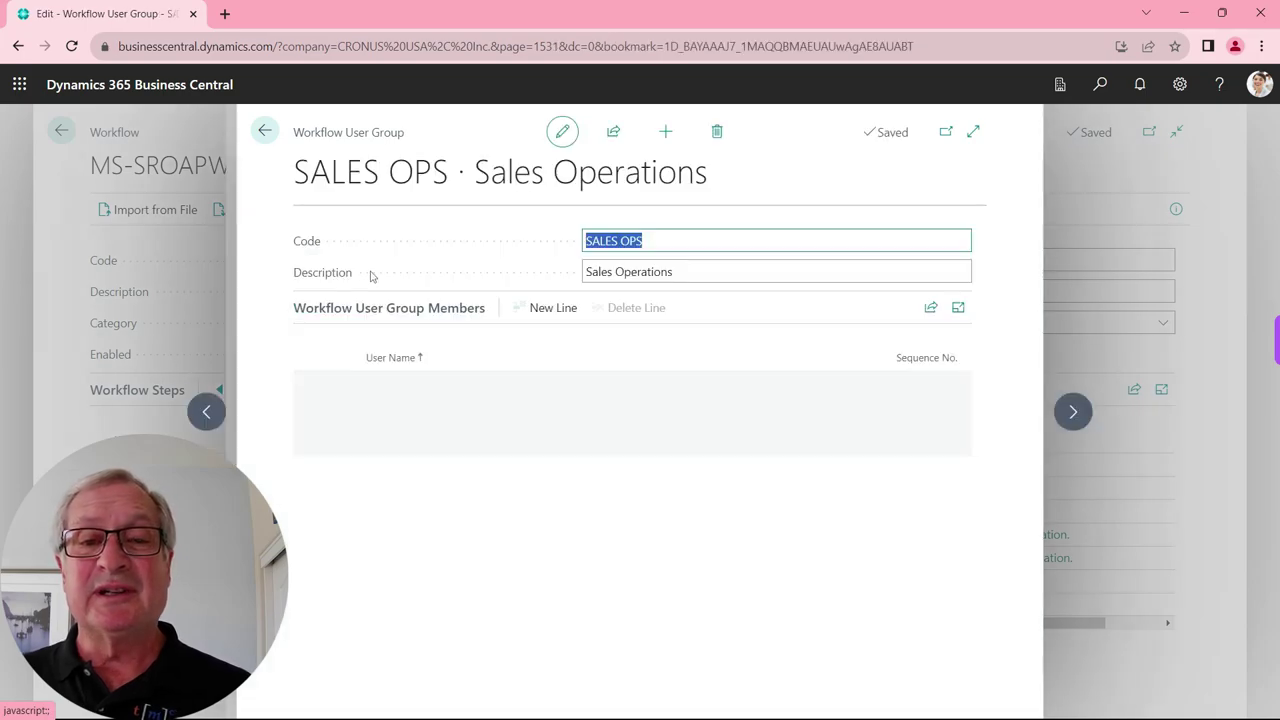